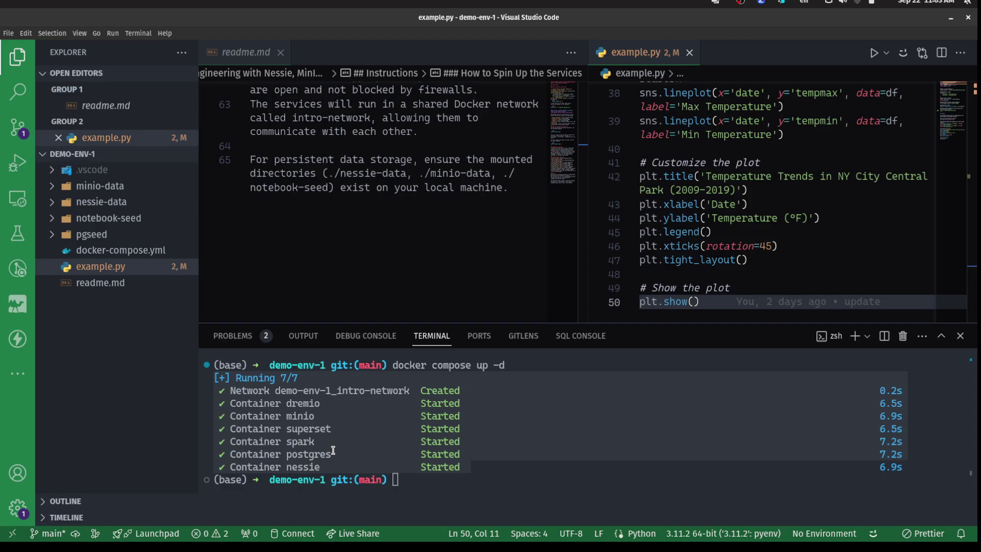
Open readme.md as source text to find the superset init command.
{"action": "left_click_drag", "start_coordinate": [341, 428], "coordinate": [212, 429]}
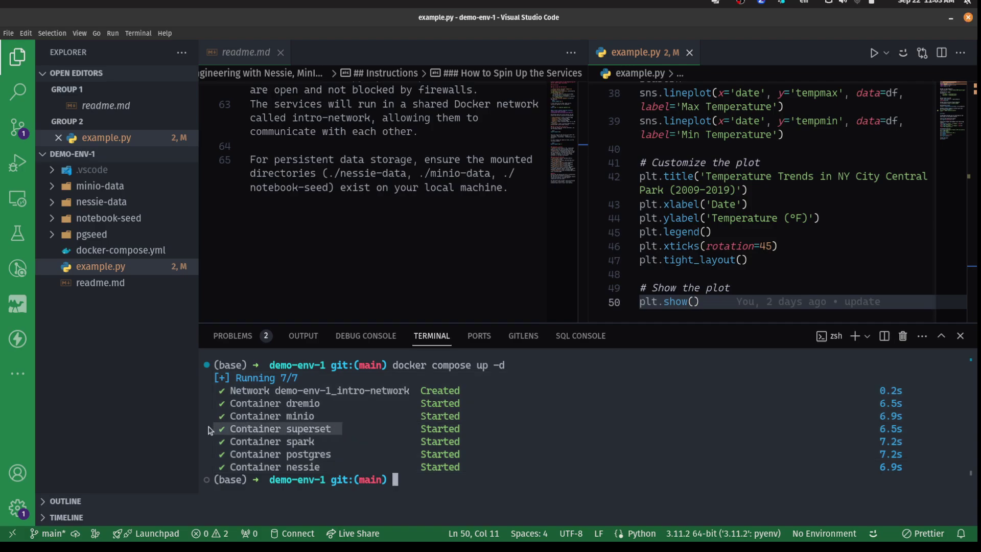
{"action": "left_click", "coordinate": [100, 284]}
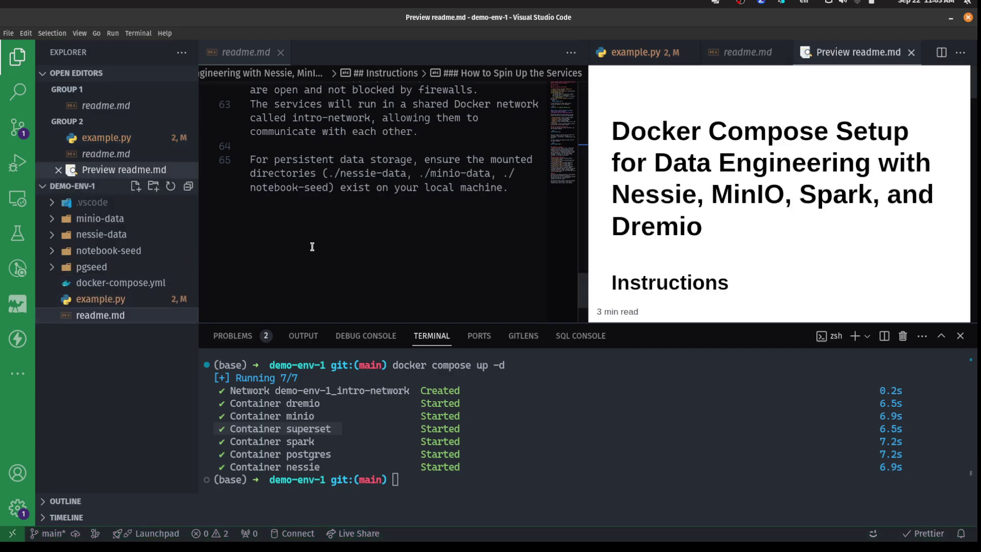
{"action": "left_click", "coordinate": [79, 316]}
{"action": "scroll", "coordinate": [324, 232], "scroll_direction": "up", "scroll_amount": 20}
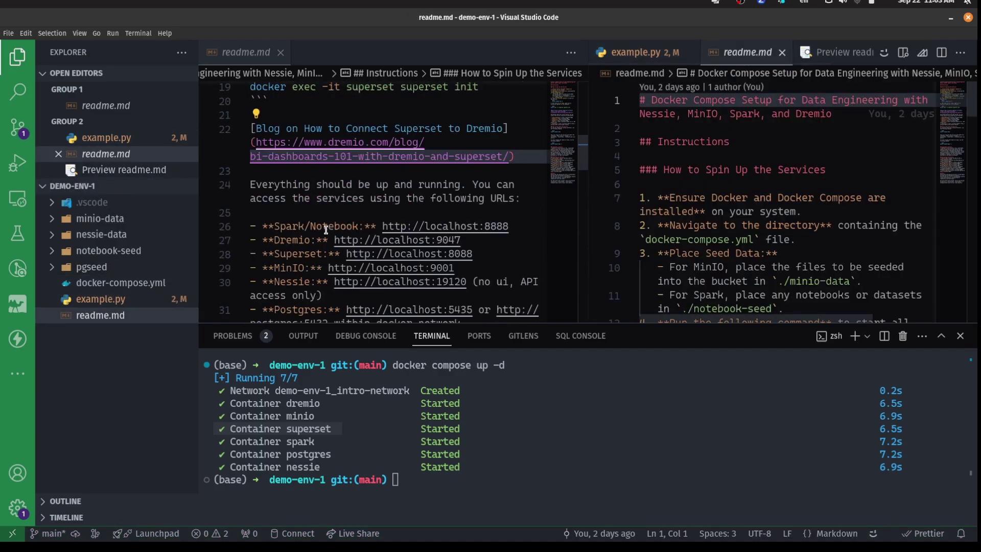
{"action": "scroll", "coordinate": [326, 231], "scroll_direction": "down", "scroll_amount": 3}
{"action": "scroll", "coordinate": [326, 231], "scroll_direction": "down", "scroll_amount": 2}
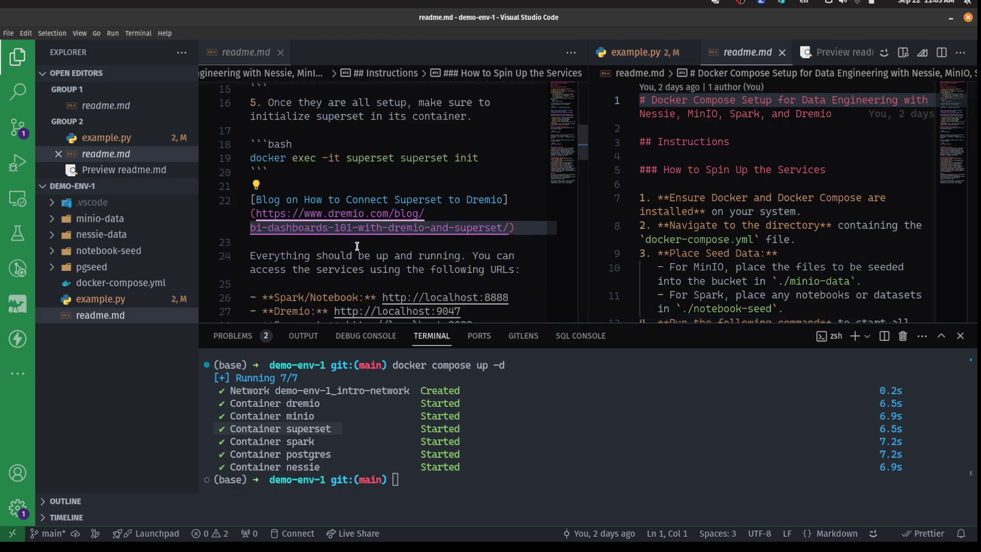
{"action": "scroll", "coordinate": [357, 246], "scroll_direction": "up", "scroll_amount": 2}
Copy 'docker exec -it superset superset init' into the terminal and run it.
{"action": "left_click_drag", "start_coordinate": [494, 251], "coordinate": [250, 248]}
{"action": "key", "text": "ctrl+c"}
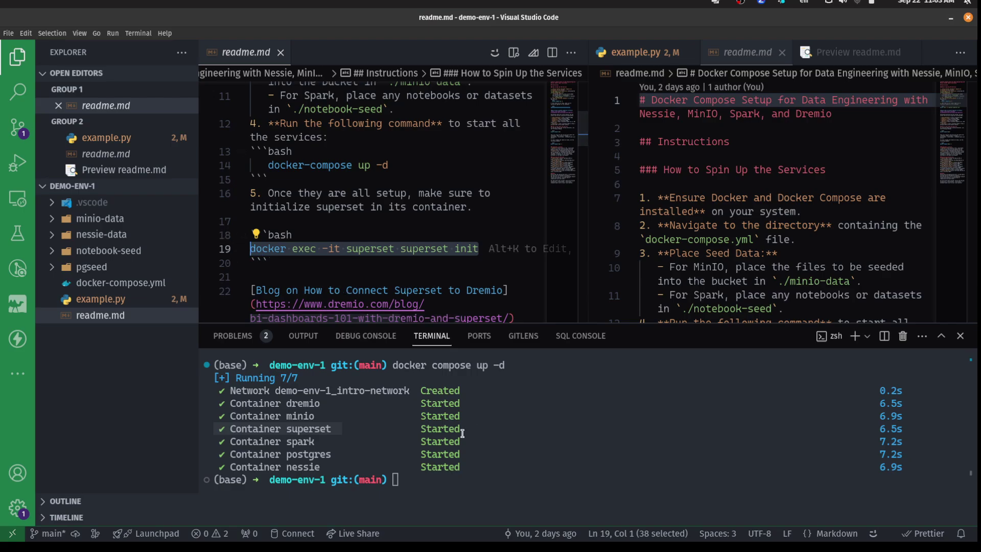
{"action": "left_click", "coordinate": [462, 482]}
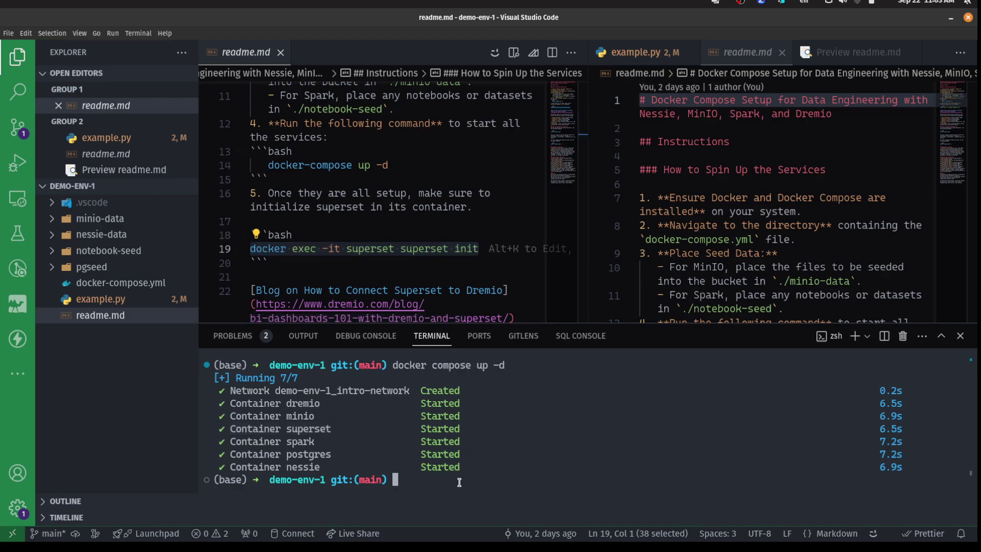
{"action": "key", "text": "ctrl+shift+v"}
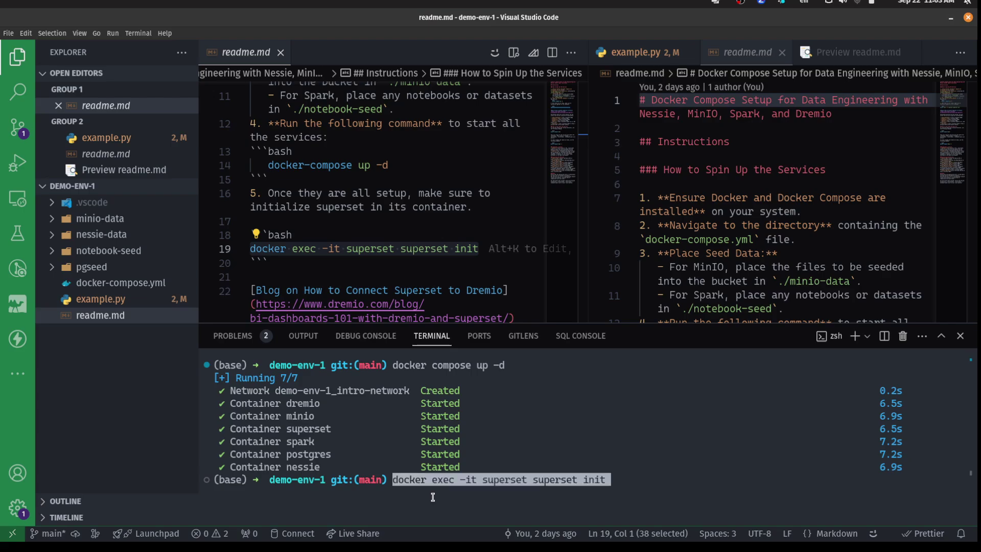
{"action": "key", "text": "Return"}
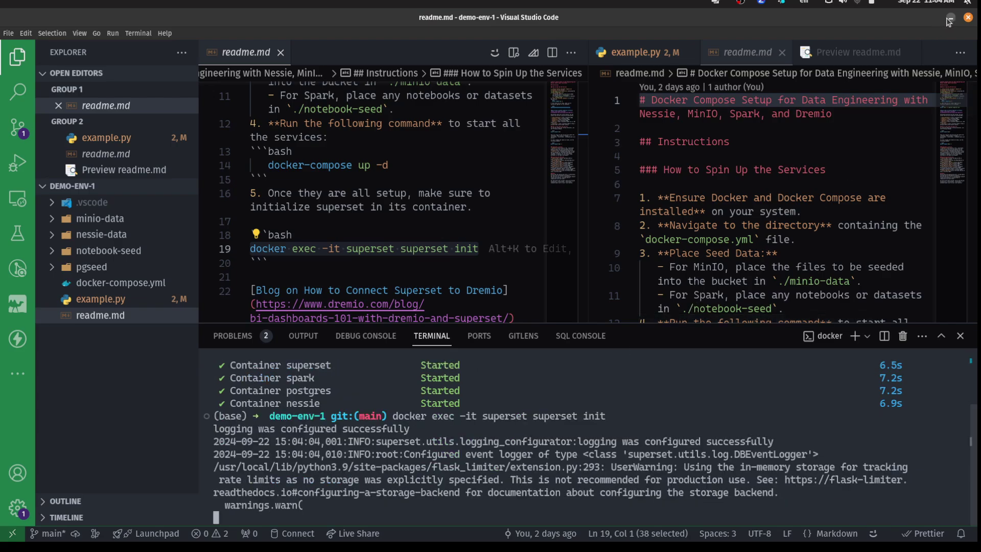
Switch to the JupyterLab notebook in Chrome and start editing its code cell.
{"action": "left_click", "coordinate": [949, 21]}
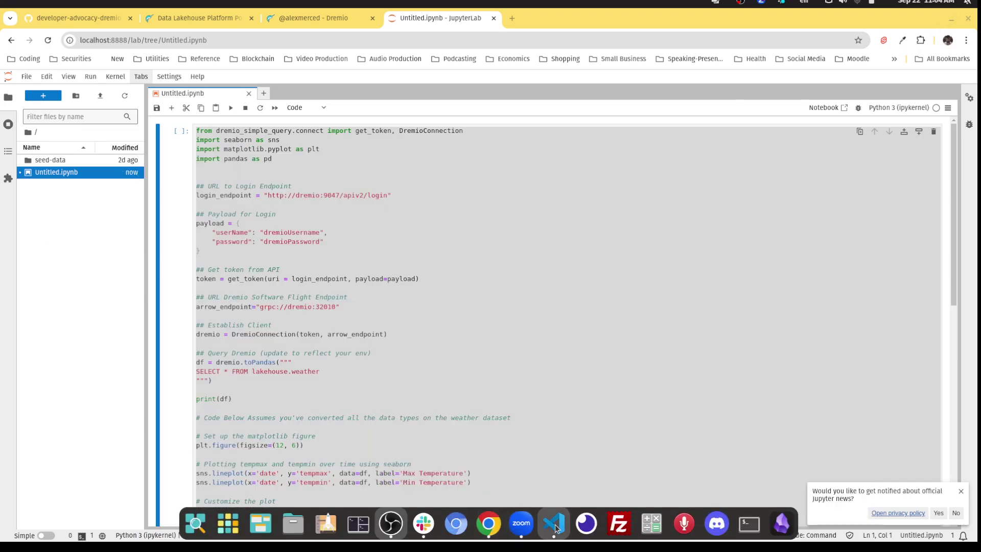
{"action": "left_click", "coordinate": [554, 523]}
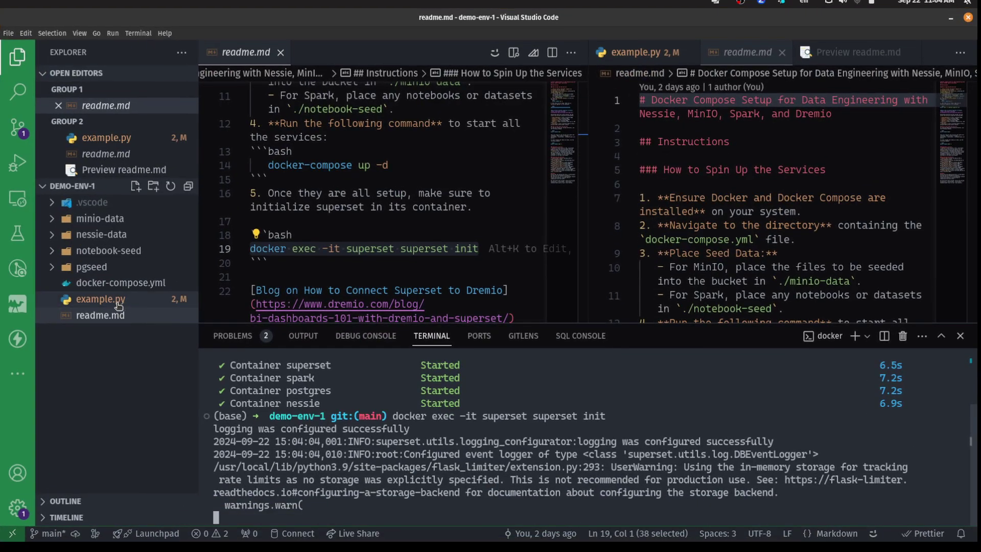
{"action": "left_click", "coordinate": [489, 523]}
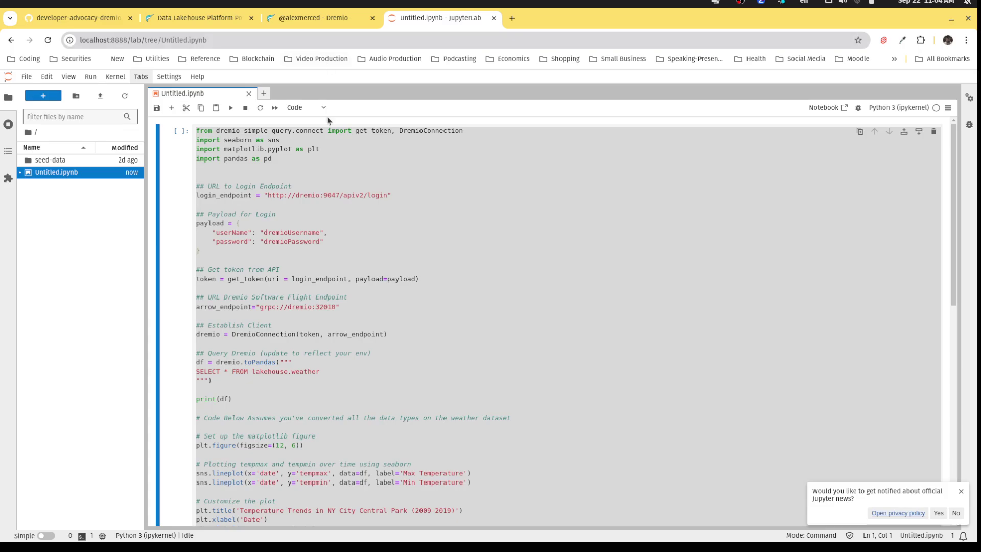
{"action": "left_click", "coordinate": [346, 279]}
{"action": "scroll", "coordinate": [357, 276], "scroll_direction": "down", "scroll_amount": 5}
{"action": "scroll", "coordinate": [359, 272], "scroll_direction": "up", "scroll_amount": 6}
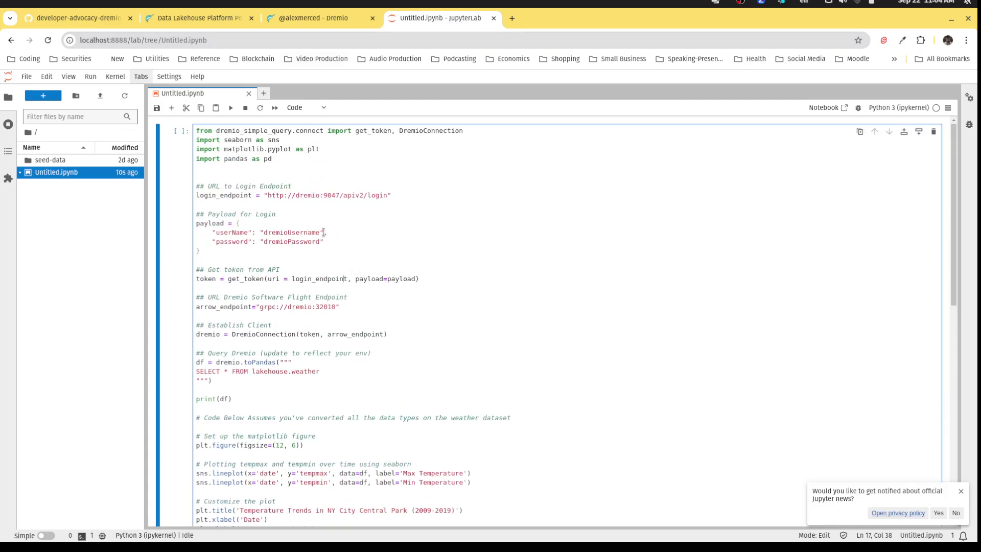
Replace the placeholder Dremio username and password in the login payload with your credentials.
{"action": "left_click_drag", "start_coordinate": [320, 233], "coordinate": [264, 234]}
{"action": "type", "text": "alexmerced"}
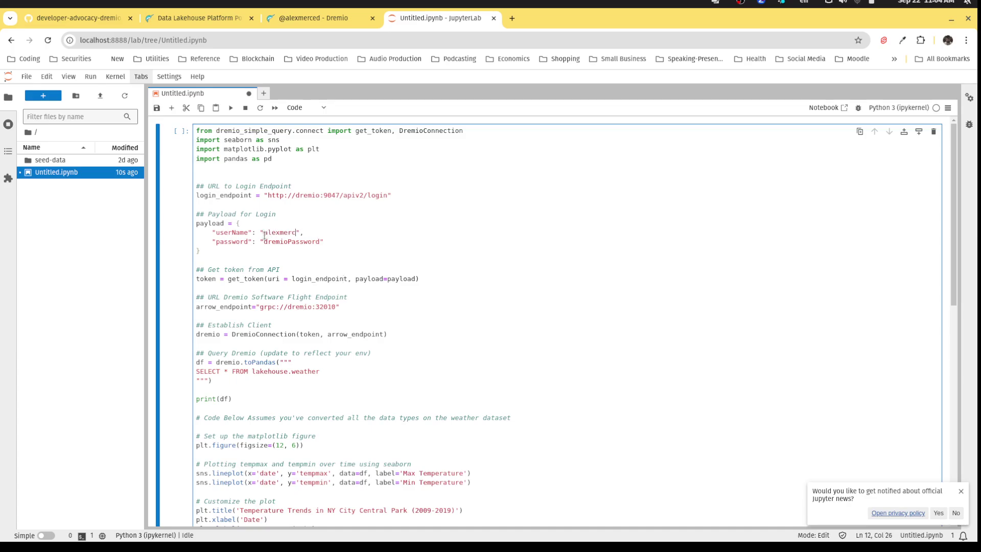
{"action": "key", "text": "Down"}
{"action": "key", "text": "ctrl+Right"}
{"action": "key", "text": "BackSpace"}
{"action": "key", "text": "BackSpace"}
{"action": "key", "text": "BackSpace"}
{"action": "key", "text": "BackSpace"}
{"action": "key", "text": "BackSpace"}
{"action": "key", "text": "BackSpace"}
{"action": "key", "text": "BackSpace"}
{"action": "key", "text": "BackSpace"}
{"action": "key", "text": "BackSpace"}
{"action": "key", "text": "BackSpace"}
{"action": "key", "text": "BackSpace"}
{"action": "key", "text": "BackSpace"}
{"action": "key", "text": "BackSpace"}
{"action": "key", "text": "BackSpace"}
{"action": "type", "text": "Password"}
{"action": "left_click", "coordinate": [234, 251]}
{"action": "left_click", "coordinate": [435, 278]}
{"action": "key", "text": "shift+Up"}
{"action": "key", "text": "shift+Up"}
{"action": "key", "text": "shift+Up"}
{"action": "key", "text": "shift+Up"}
{"action": "key", "text": "shift+Up"}
{"action": "key", "text": "shift+Up"}
{"action": "key", "text": "shift+Up"}
{"action": "key", "text": "shift+Up"}
{"action": "key", "text": "shift+Up"}
{"action": "left_click_drag", "start_coordinate": [356, 306], "coordinate": [193, 184]}
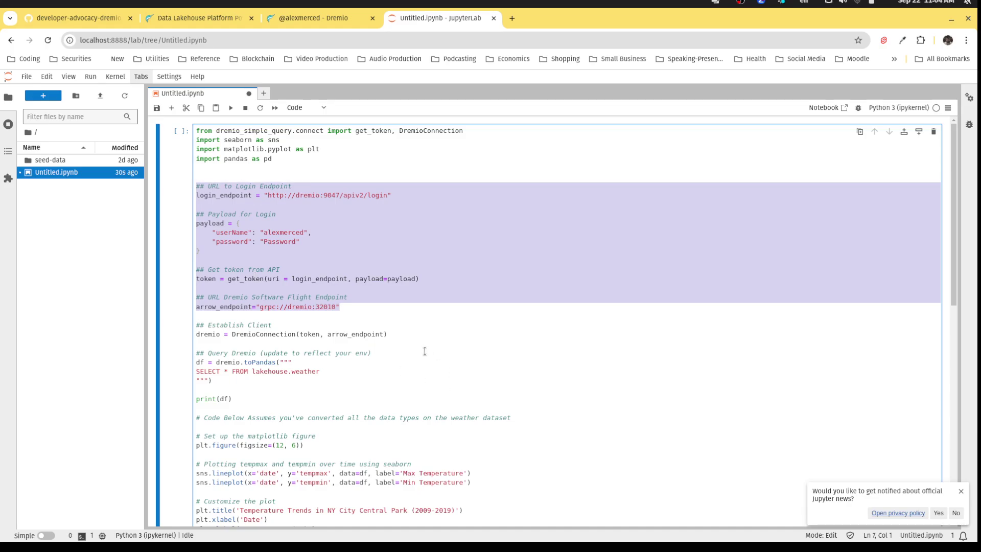
{"action": "left_click_drag", "start_coordinate": [388, 334], "coordinate": [183, 301]}
{"action": "scroll", "coordinate": [219, 326], "scroll_direction": "down", "scroll_amount": 1}
{"action": "left_click", "coordinate": [231, 328]}
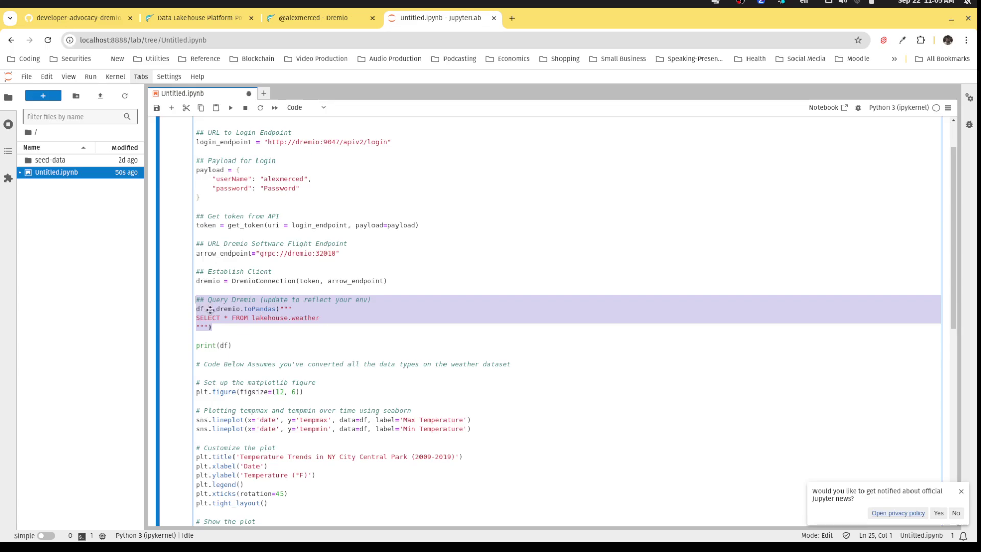
{"action": "left_click", "coordinate": [309, 343]}
{"action": "scroll", "coordinate": [302, 337], "scroll_direction": "up", "scroll_amount": 2}
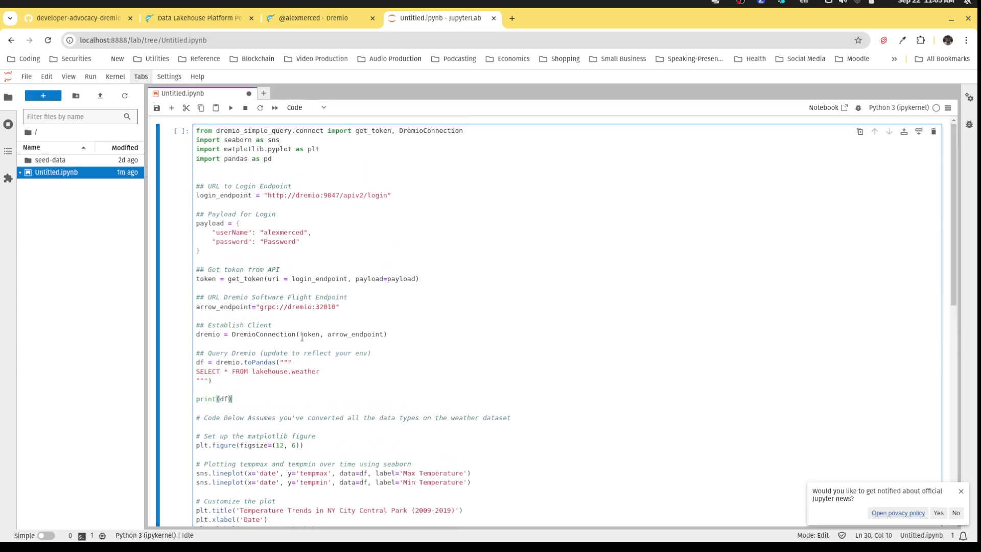
{"action": "left_click_drag", "start_coordinate": [212, 380], "coordinate": [167, 187]}
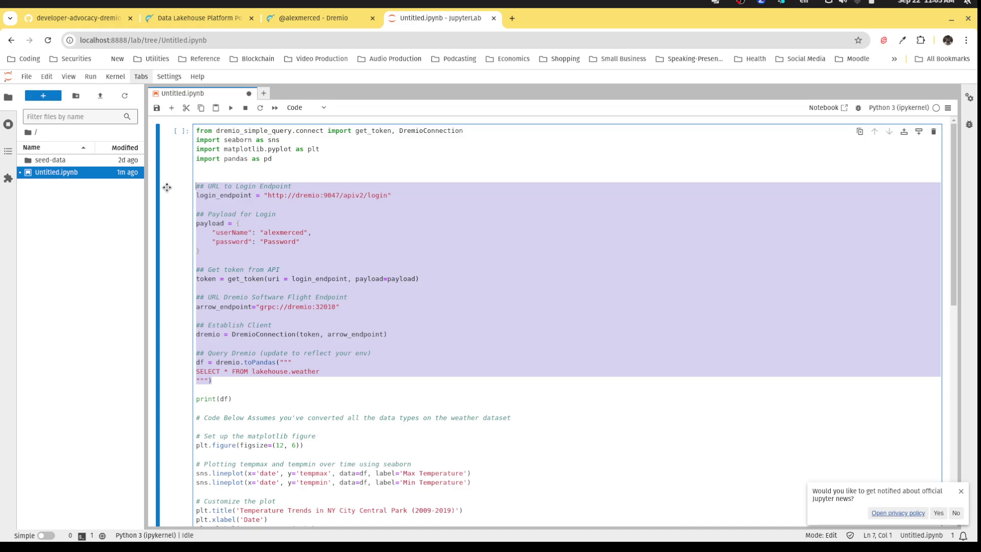
{"action": "scroll", "coordinate": [337, 427], "scroll_direction": "down", "scroll_amount": 3}
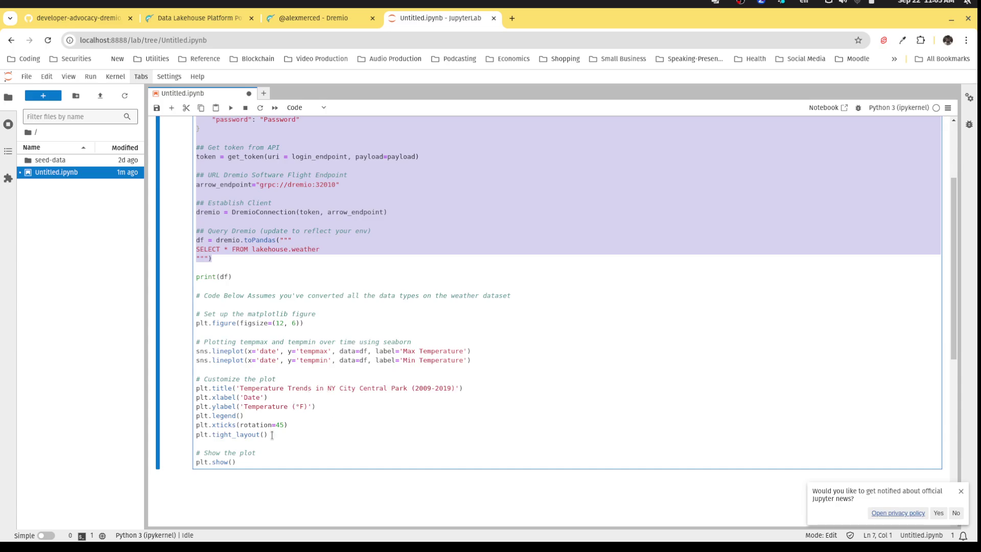
{"action": "left_click_drag", "start_coordinate": [248, 466], "coordinate": [181, 298]}
{"action": "left_click", "coordinate": [373, 396]}
{"action": "scroll", "coordinate": [349, 414], "scroll_direction": "up", "scroll_amount": 3}
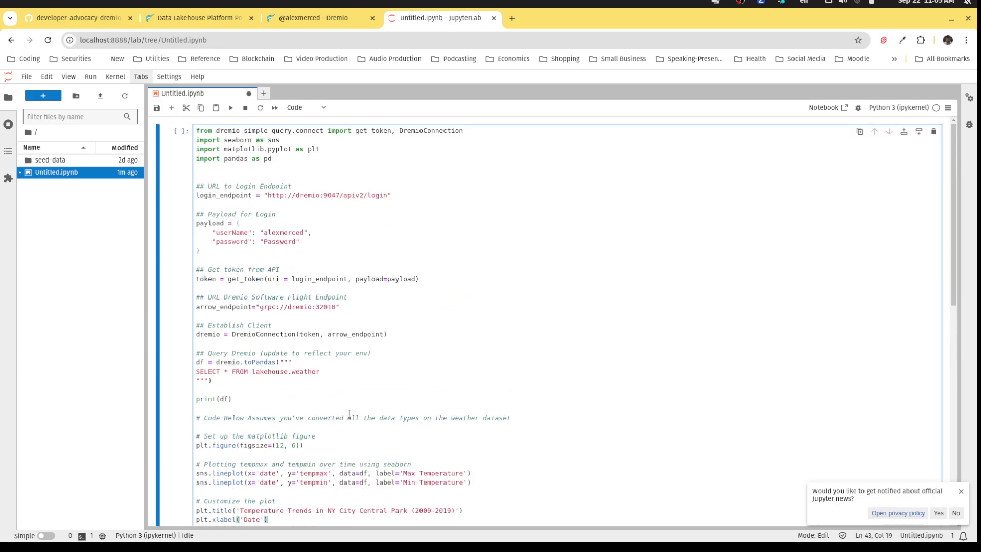
Run the notebook cell and review the resulting 401 authentication traceback.
{"action": "left_click", "coordinate": [197, 131]}
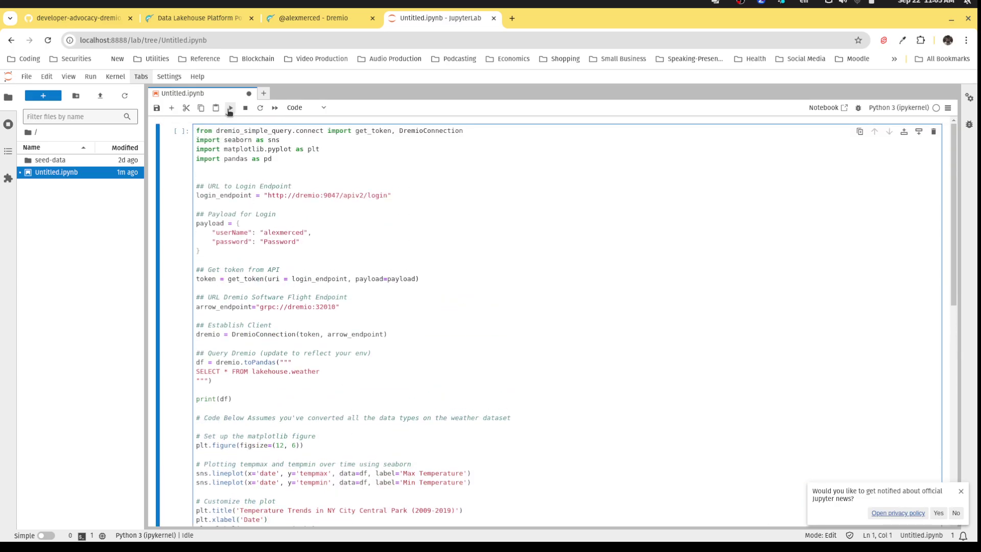
{"action": "left_click", "coordinate": [231, 109]}
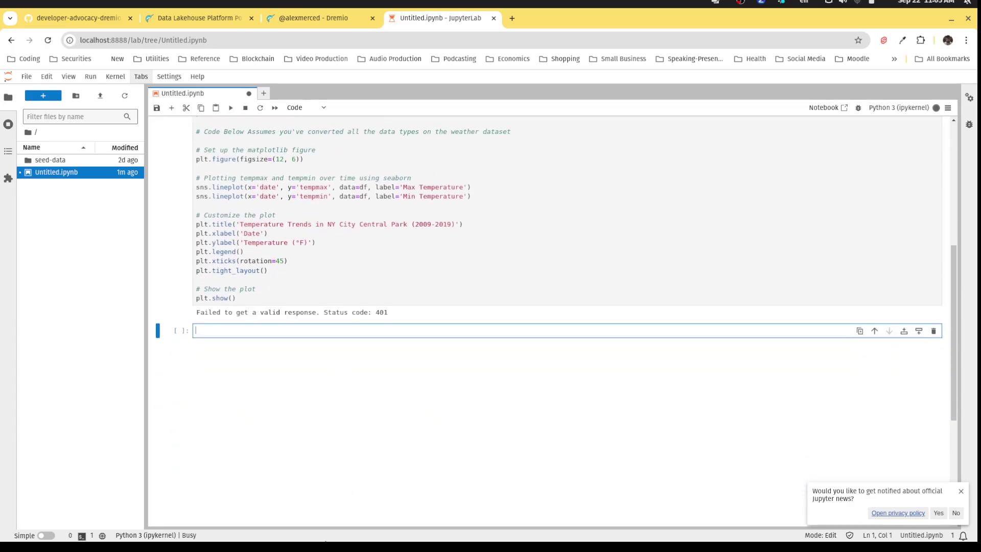
{"action": "scroll", "coordinate": [357, 365], "scroll_direction": "up", "scroll_amount": 4}
{"action": "scroll", "coordinate": [285, 370], "scroll_direction": "down", "scroll_amount": 3}
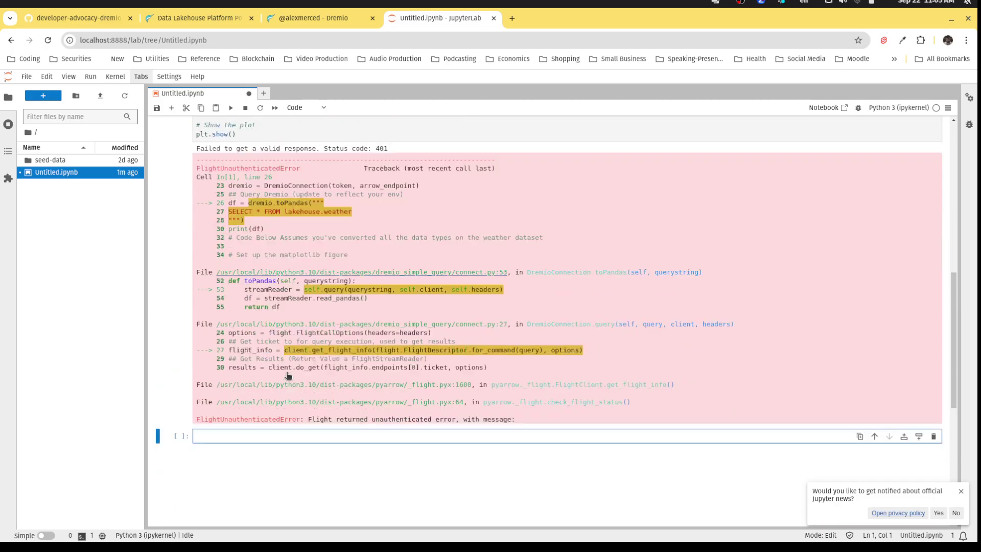
{"action": "scroll", "coordinate": [346, 321], "scroll_direction": "up", "scroll_amount": 10}
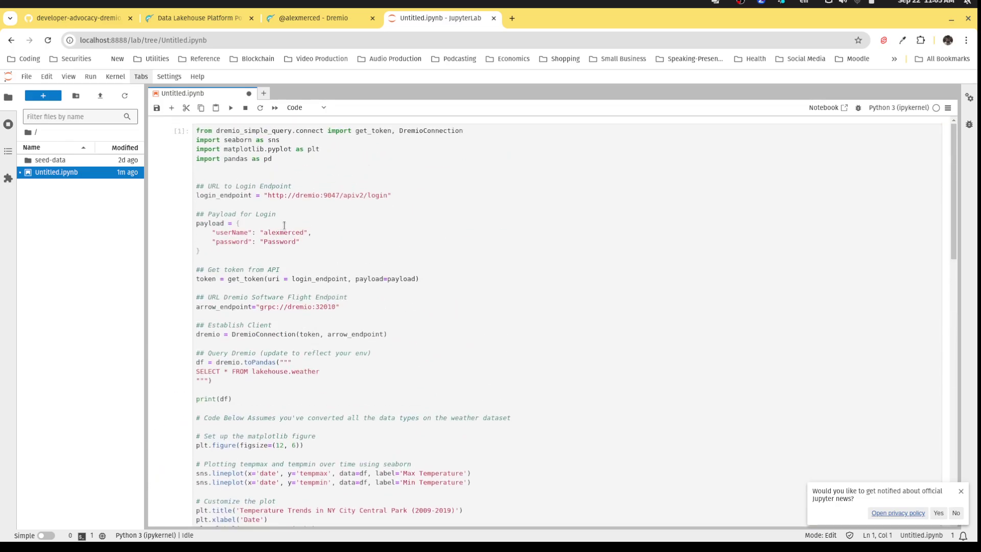
Correct the password string in the cell's login payload.
{"action": "left_click", "coordinate": [308, 241]}
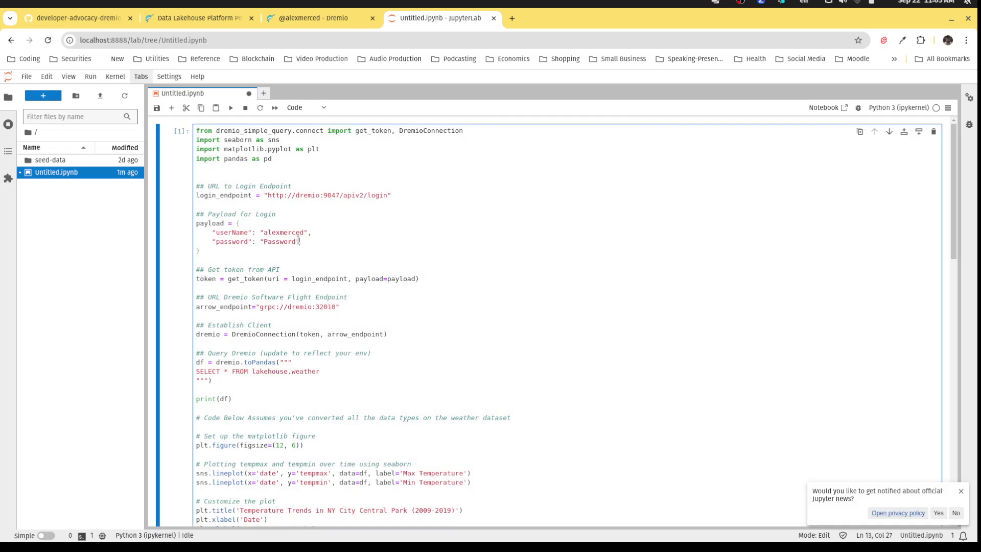
{"action": "key", "text": "Left"}
{"action": "type", "text": "2024"}
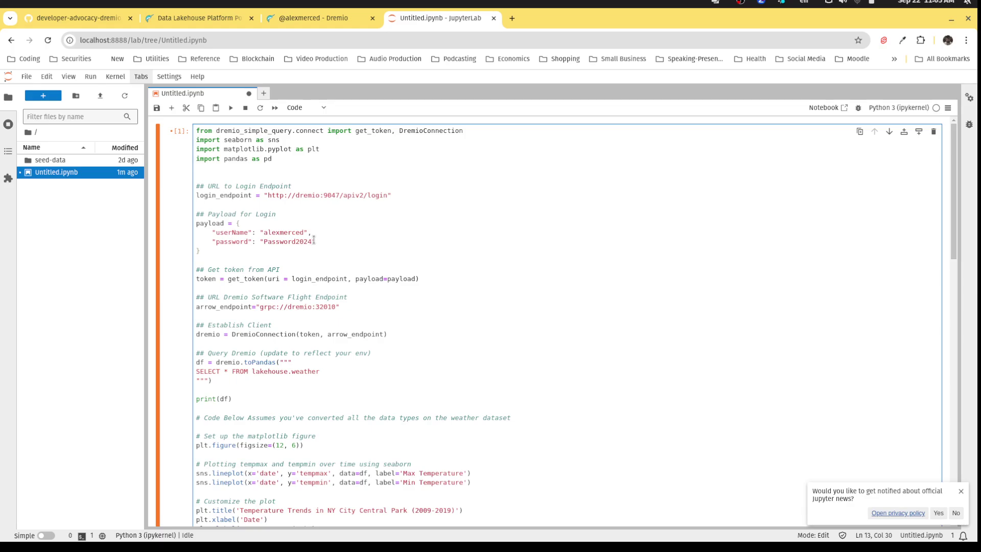
{"action": "scroll", "coordinate": [255, 194], "scroll_direction": "down", "scroll_amount": 1}
{"action": "scroll", "coordinate": [199, 148], "scroll_direction": "up", "scroll_amount": 1}
Rerun the cell, review the 3833-row weather dataframe and temperature plot, and save the notebook.
{"action": "left_click", "coordinate": [231, 107]}
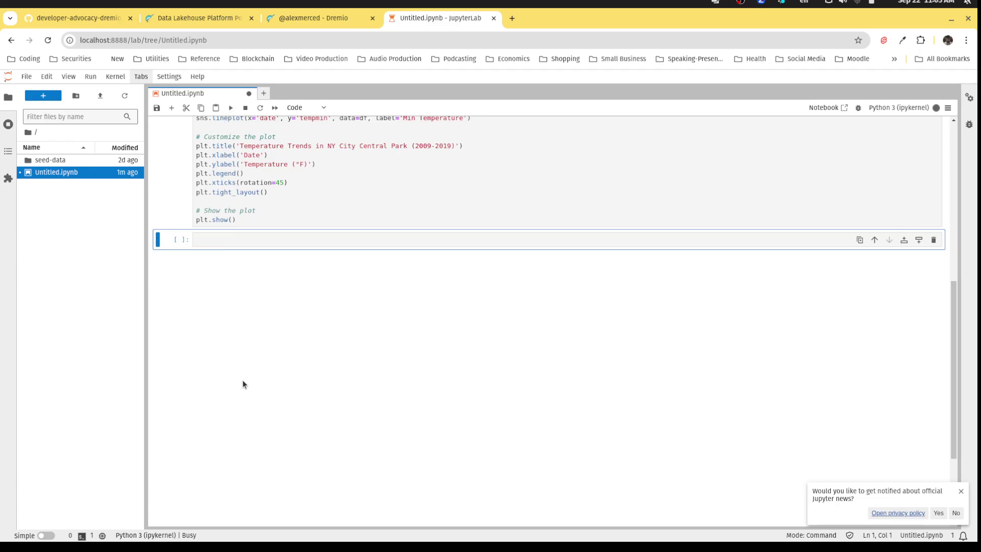
{"action": "left_click_drag", "start_coordinate": [324, 449], "coordinate": [179, 244]}
{"action": "right_click", "coordinate": [191, 240]}
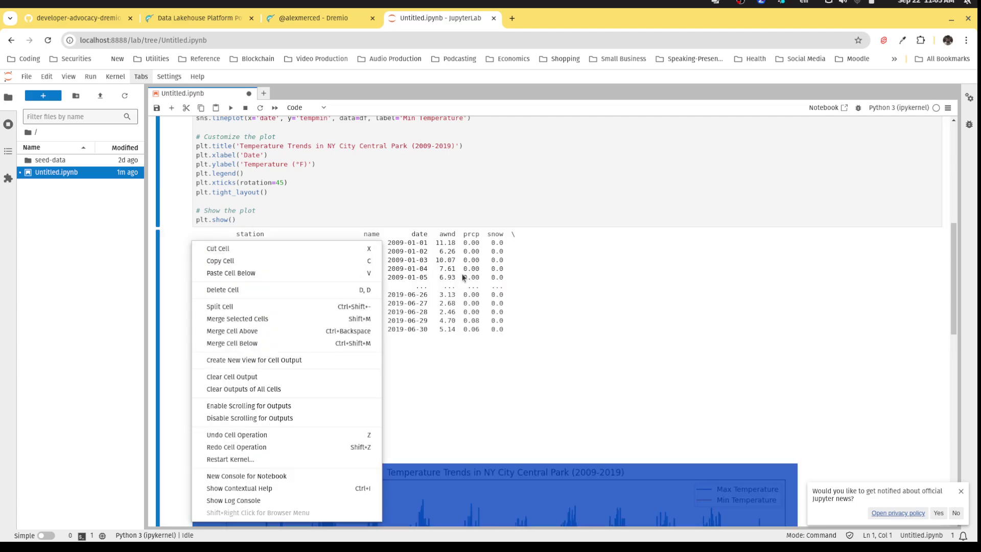
{"action": "left_click", "coordinate": [368, 415]}
{"action": "left_click_drag", "start_coordinate": [318, 442], "coordinate": [194, 243]}
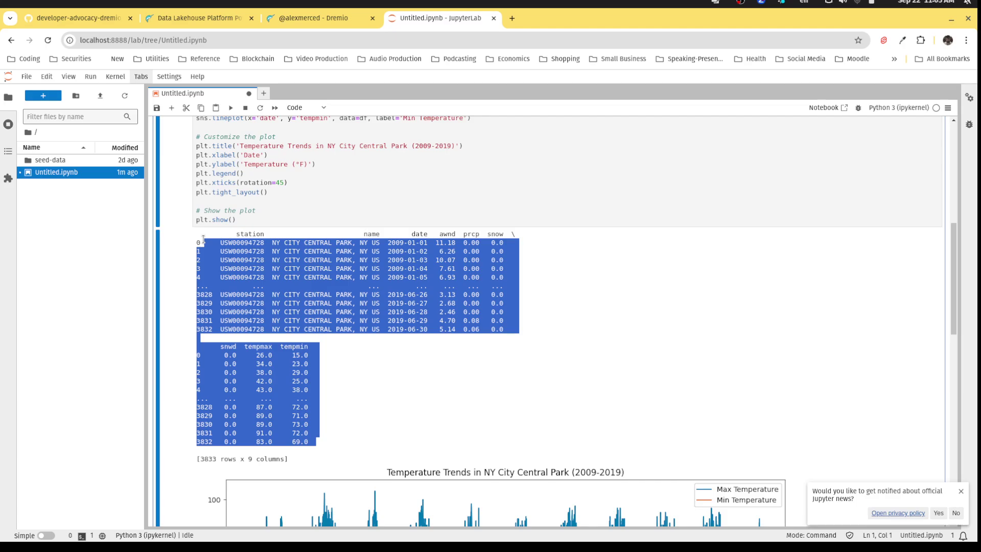
{"action": "scroll", "coordinate": [451, 346], "scroll_direction": "down", "scroll_amount": 7}
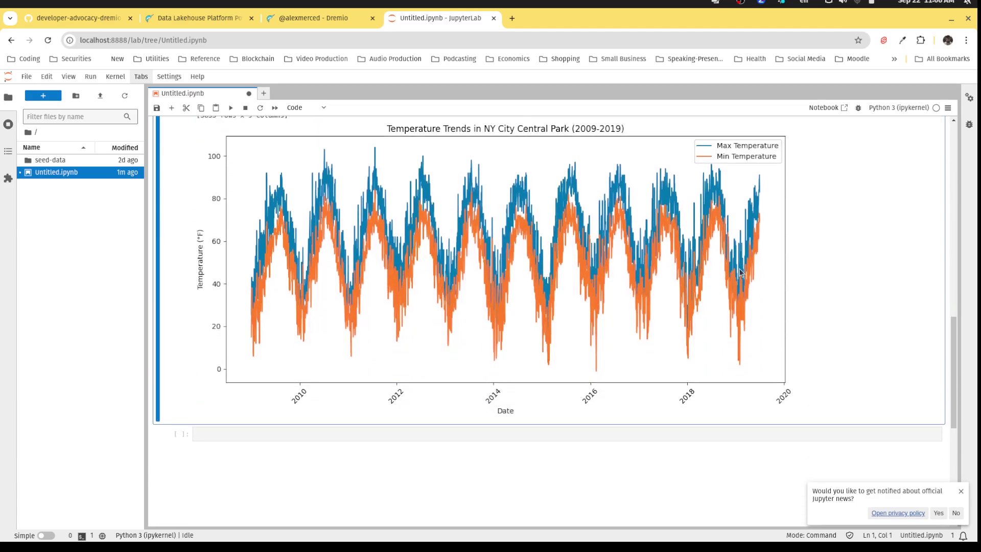
{"action": "scroll", "coordinate": [602, 312], "scroll_direction": "up", "scroll_amount": 10}
{"action": "scroll", "coordinate": [603, 311], "scroll_direction": "up", "scroll_amount": 5}
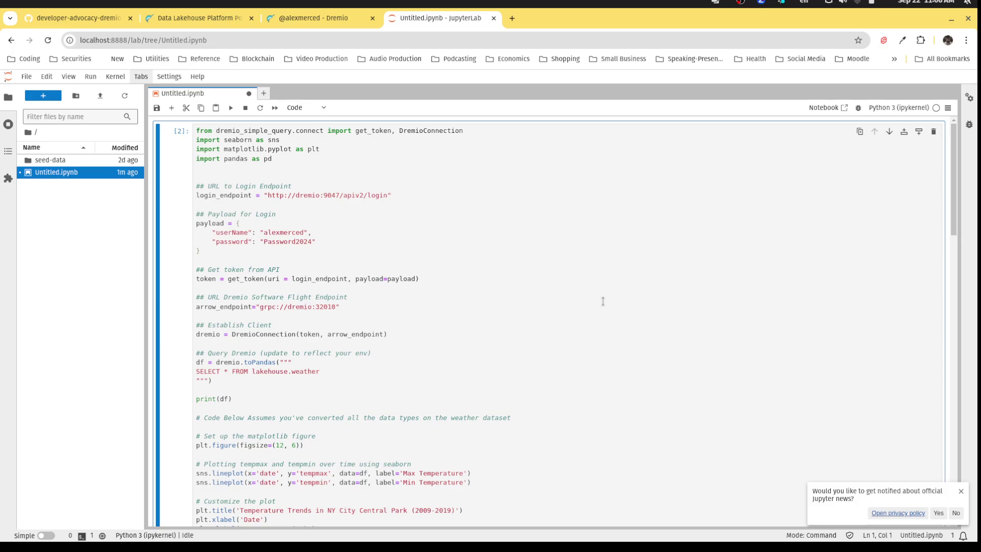
{"action": "key", "text": "ctrl+s"}
{"action": "scroll", "coordinate": [602, 302], "scroll_direction": "down", "scroll_amount": 15}
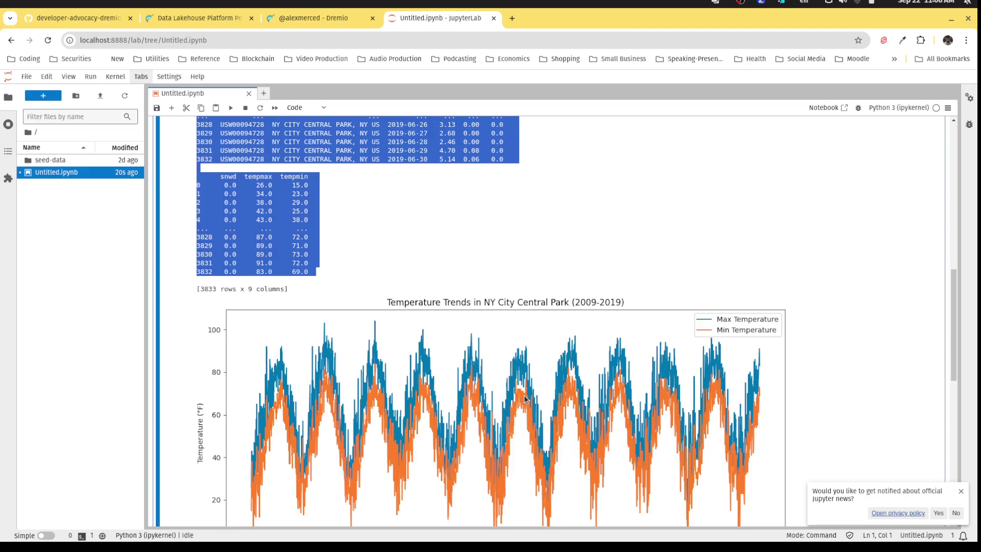
In Dremio, browse the Samples source and the lakehouse weather dataset.
{"action": "left_click", "coordinate": [512, 18]}
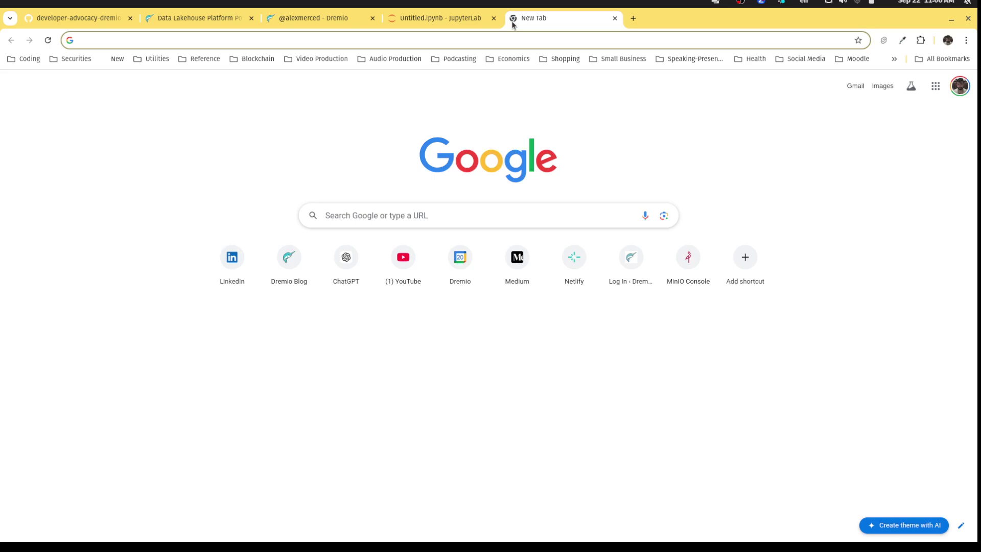
{"action": "left_click", "coordinate": [322, 16]}
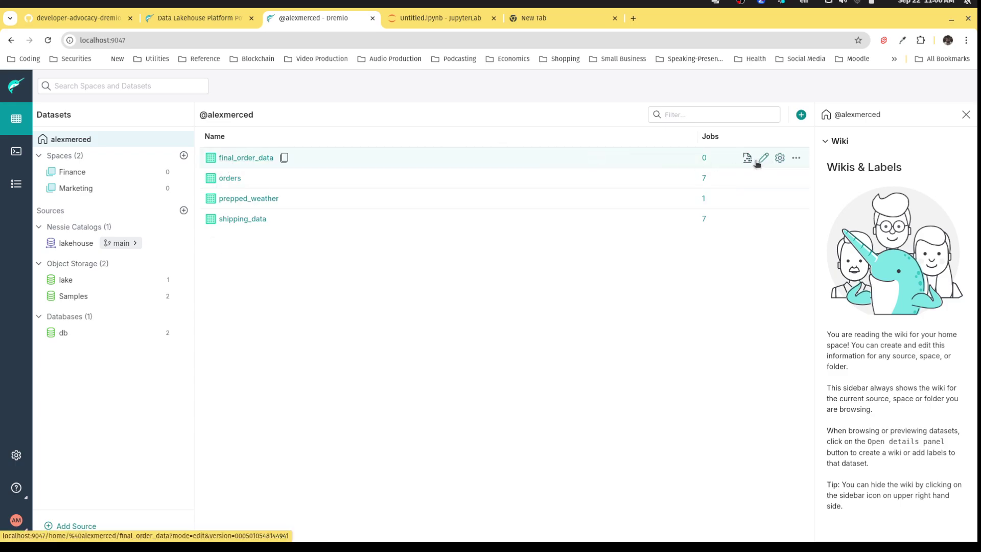
{"action": "left_click", "coordinate": [87, 299]}
{"action": "left_click", "coordinate": [263, 158]}
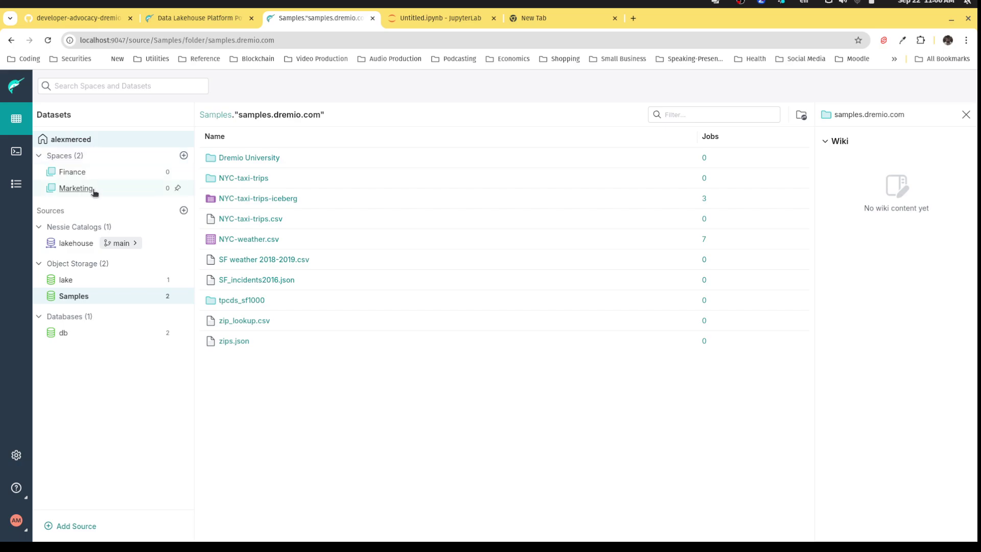
{"action": "left_click", "coordinate": [76, 243]}
{"action": "left_click", "coordinate": [239, 179]}
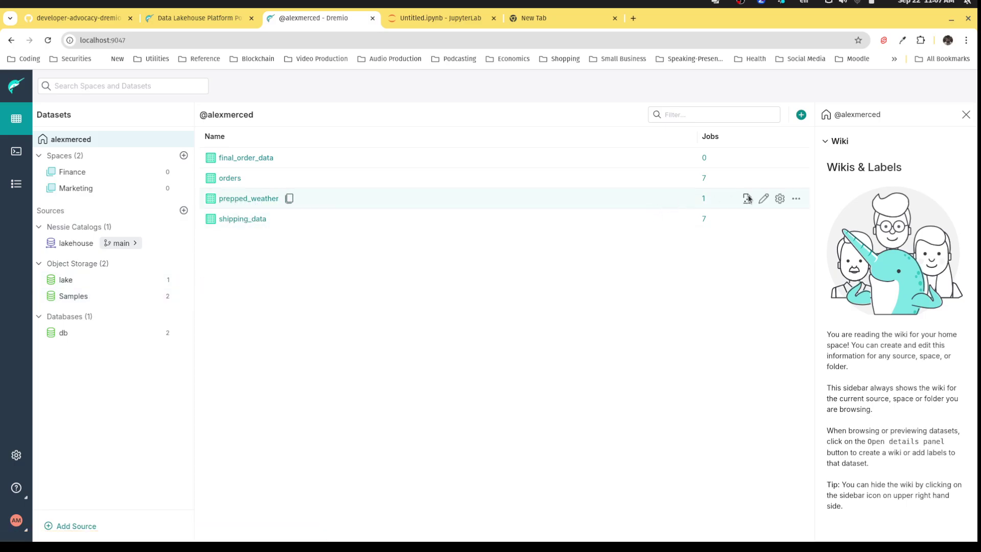
Open the prepped_weather view's SQL in Dremio's editor.
{"action": "left_click", "coordinate": [763, 198]}
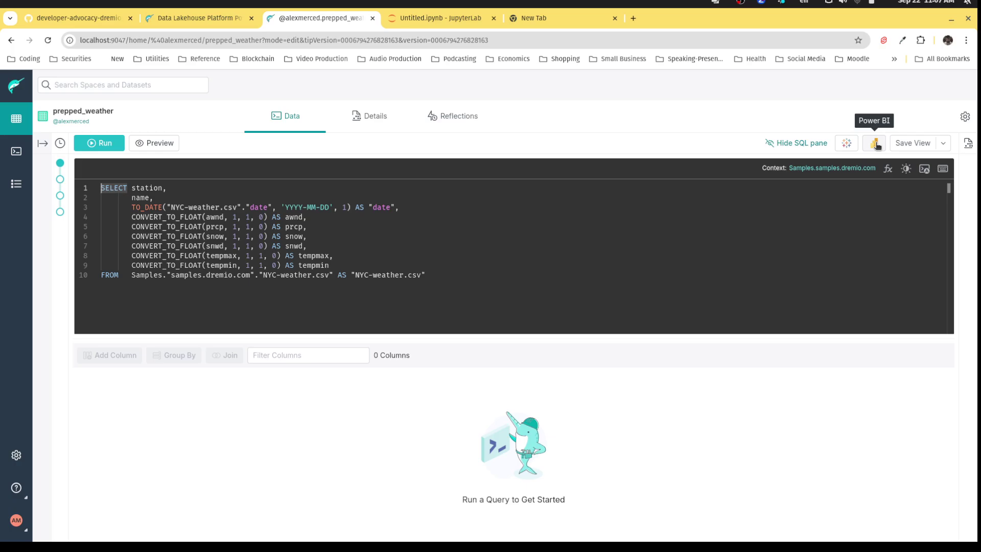
Load Superset at localhost:8088 in the new tab, briefly checking VS Code.
{"action": "left_click", "coordinate": [557, 19]}
{"action": "left_click", "coordinate": [546, 37]}
{"action": "type", "text": "l"}
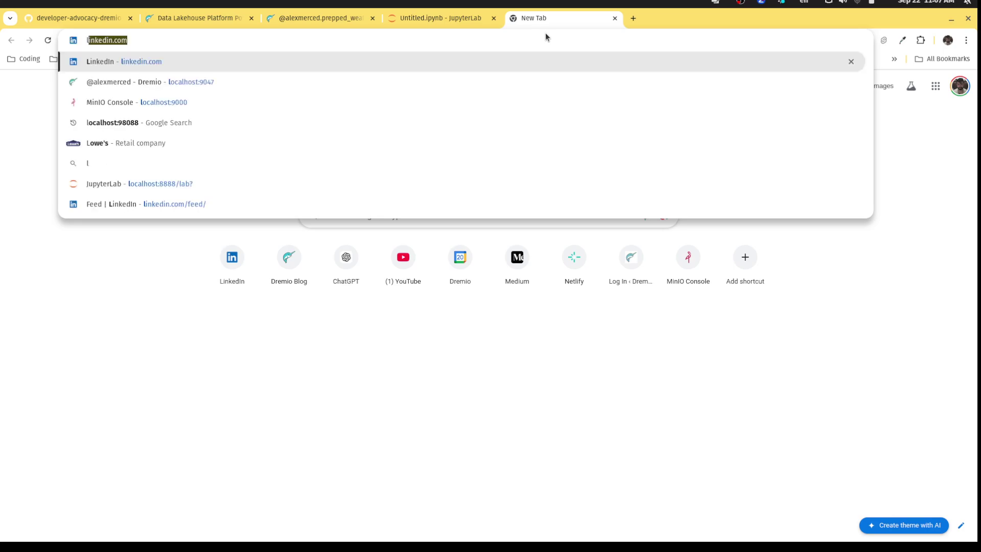
{"action": "type", "text": "ocalhost:"}
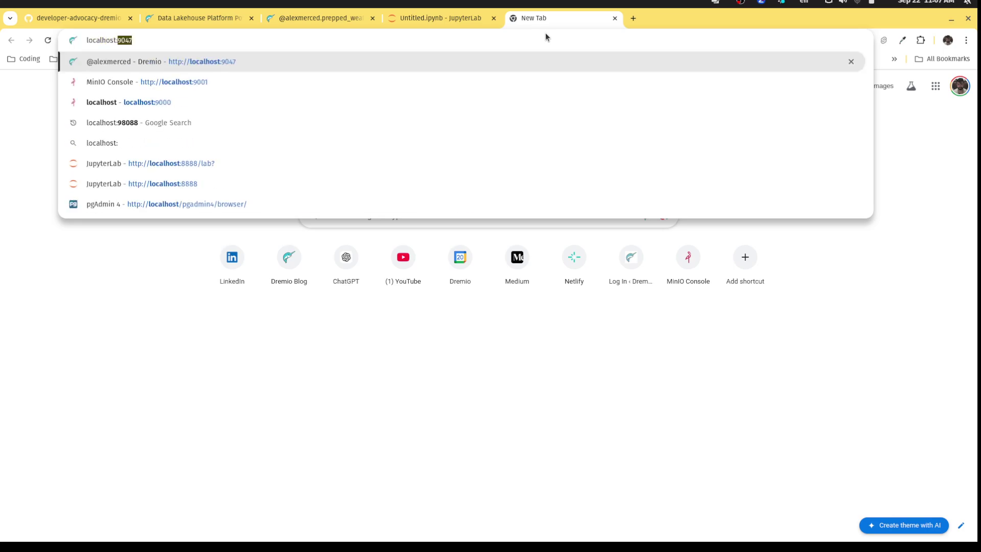
{"action": "type", "text": "8088/superset/welcome/"}
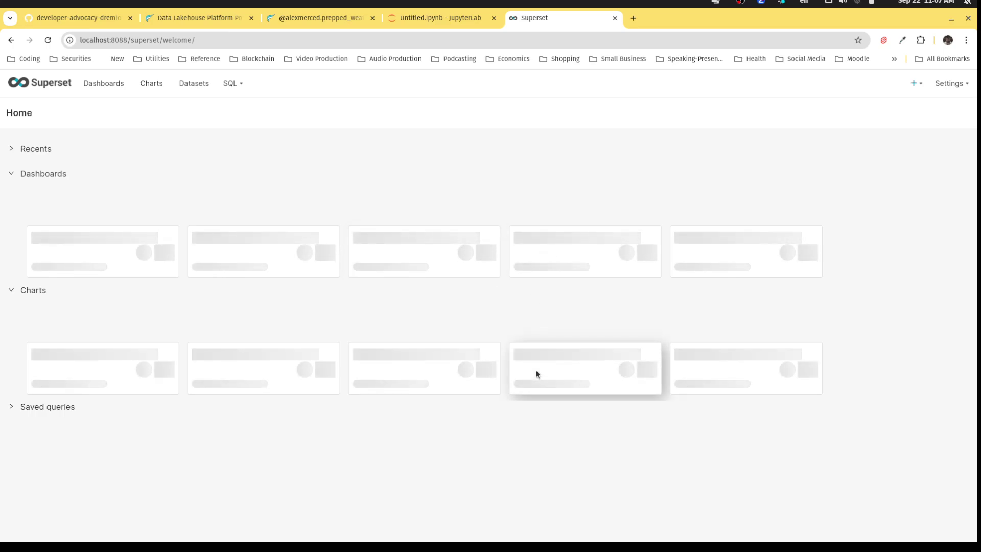
{"action": "mouse_move", "coordinate": [592, 536]}
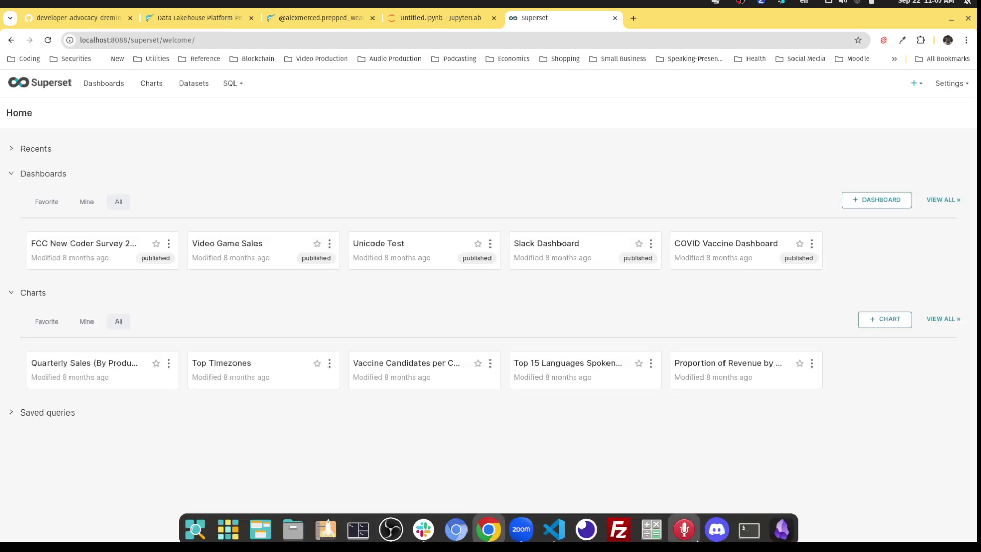
{"action": "left_click", "coordinate": [556, 525]}
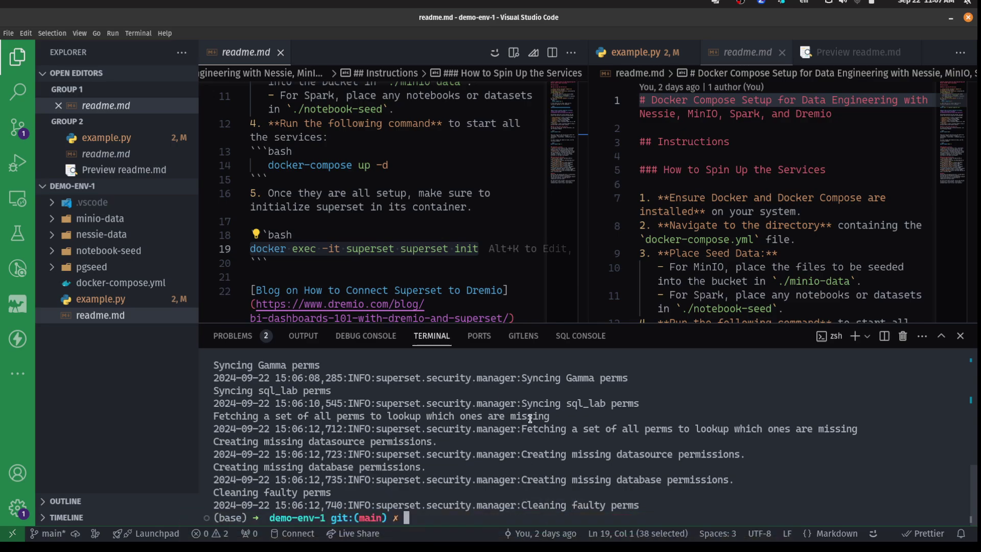
{"action": "mouse_move", "coordinate": [511, 539]}
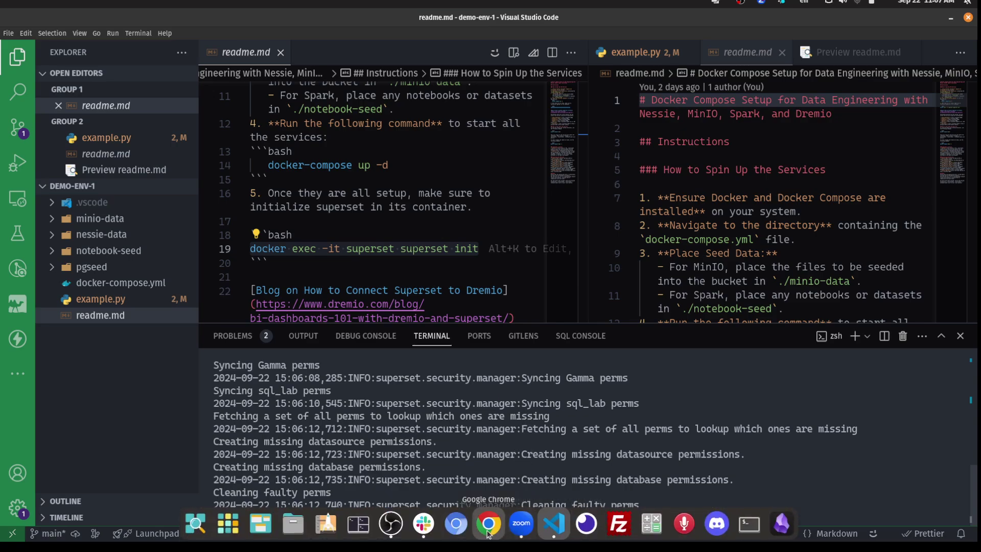
{"action": "left_click", "coordinate": [500, 523]}
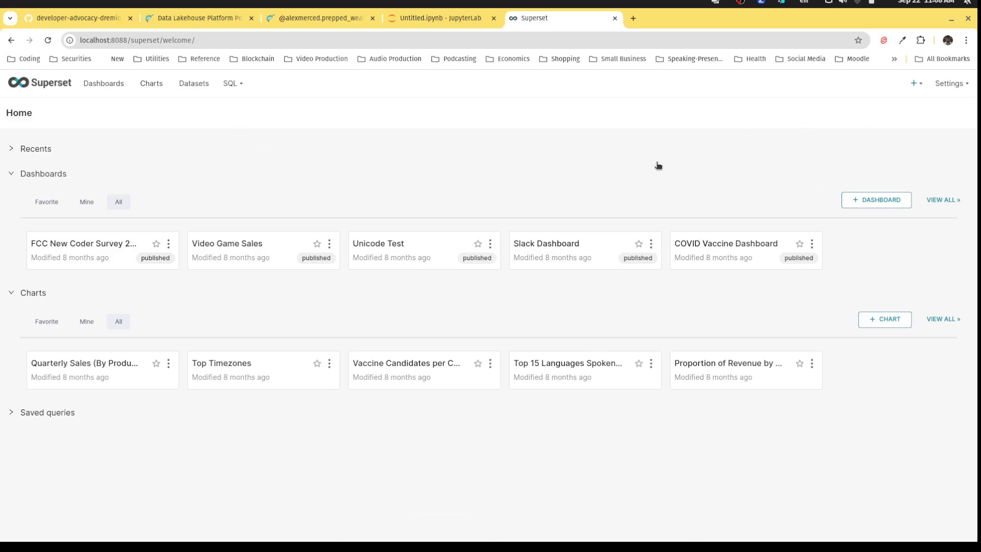
Start a new database connection in Superset, choosing Other as the database type.
{"action": "mouse_move", "coordinate": [948, 86]}
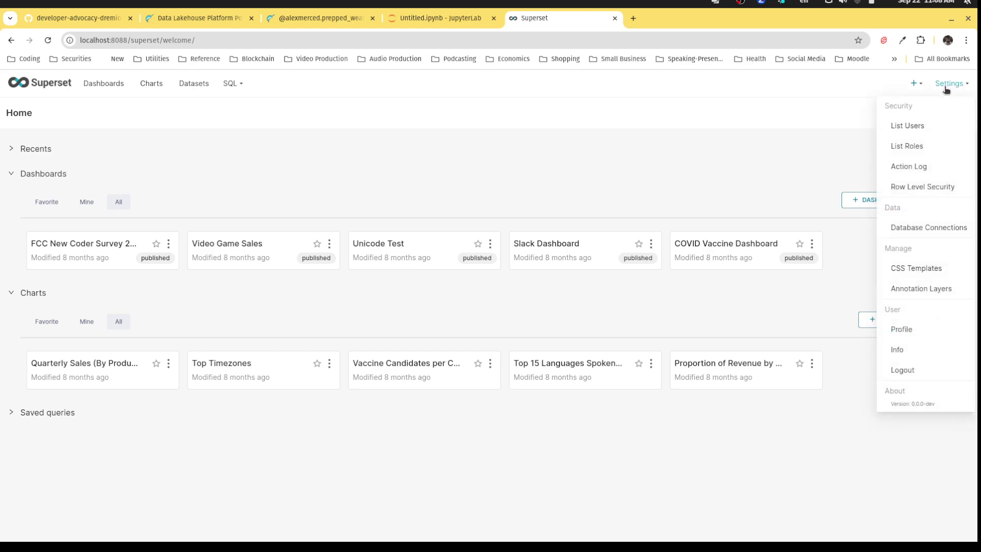
{"action": "left_click", "coordinate": [918, 231]}
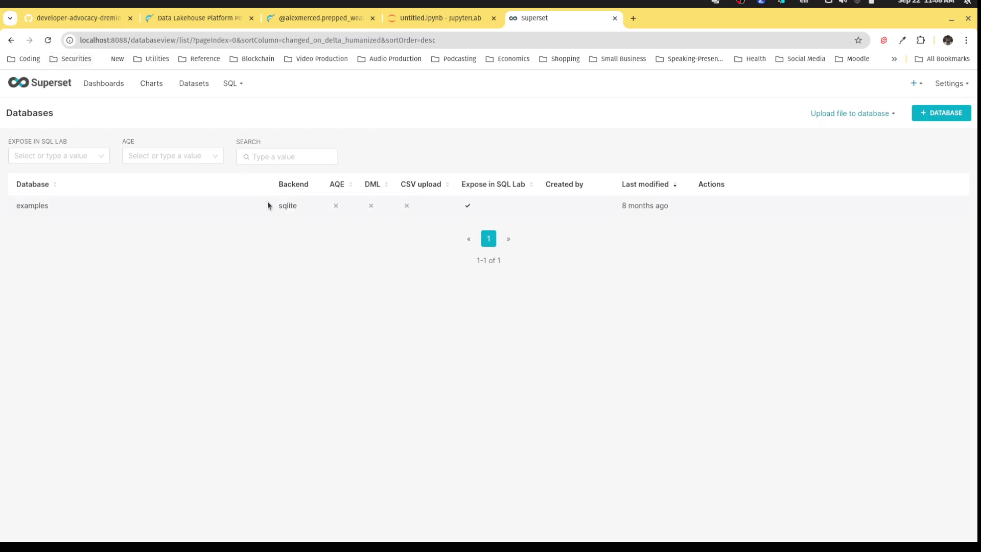
{"action": "left_click", "coordinate": [928, 118]}
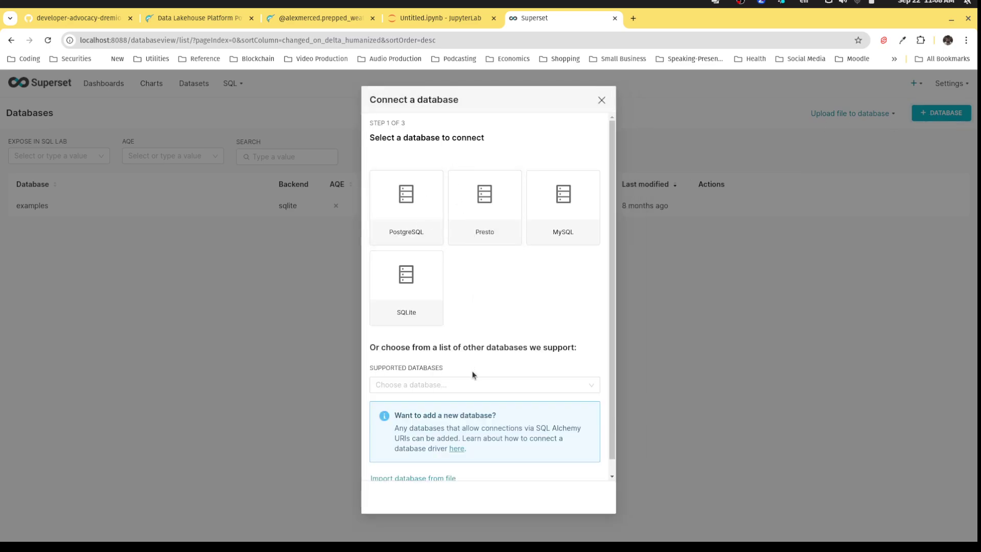
{"action": "left_click", "coordinate": [472, 384]}
{"action": "scroll", "coordinate": [442, 453], "scroll_direction": "down", "scroll_amount": 5}
{"action": "left_click", "coordinate": [431, 520]}
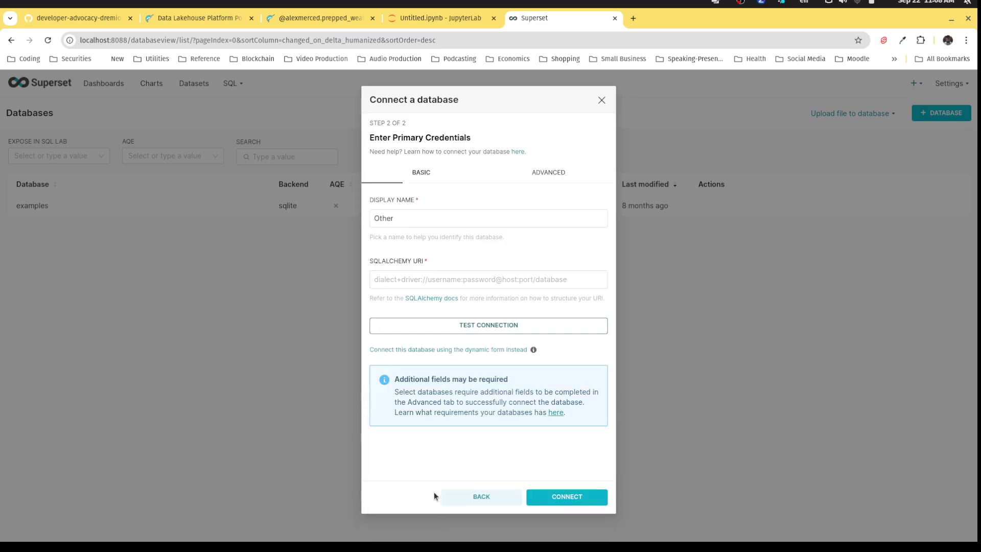
Set the connection's Display Name to Dremio.
{"action": "left_click", "coordinate": [416, 271]}
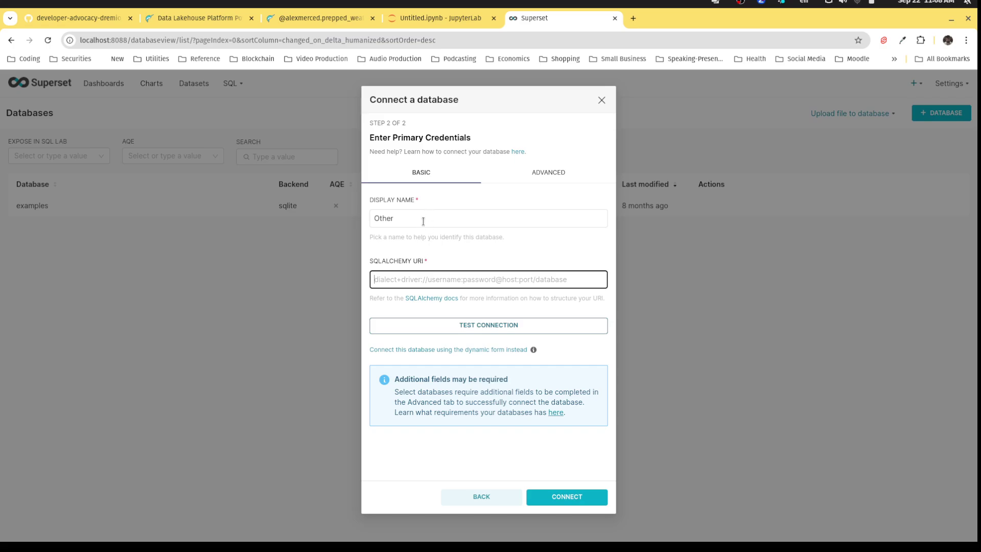
{"action": "left_click_drag", "start_coordinate": [423, 221], "coordinate": [334, 207]}
{"action": "type", "text": "Dremio"}
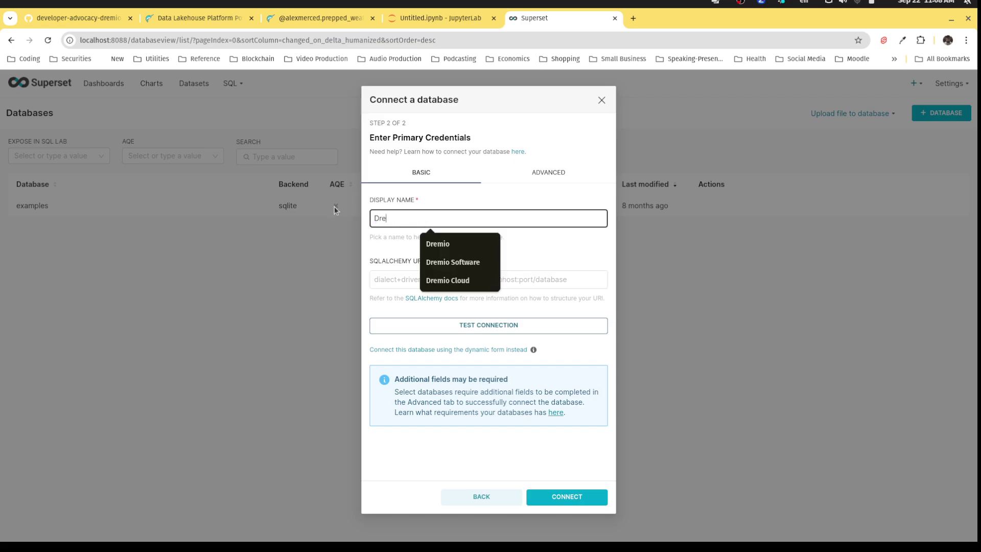
{"action": "left_click", "coordinate": [378, 282]}
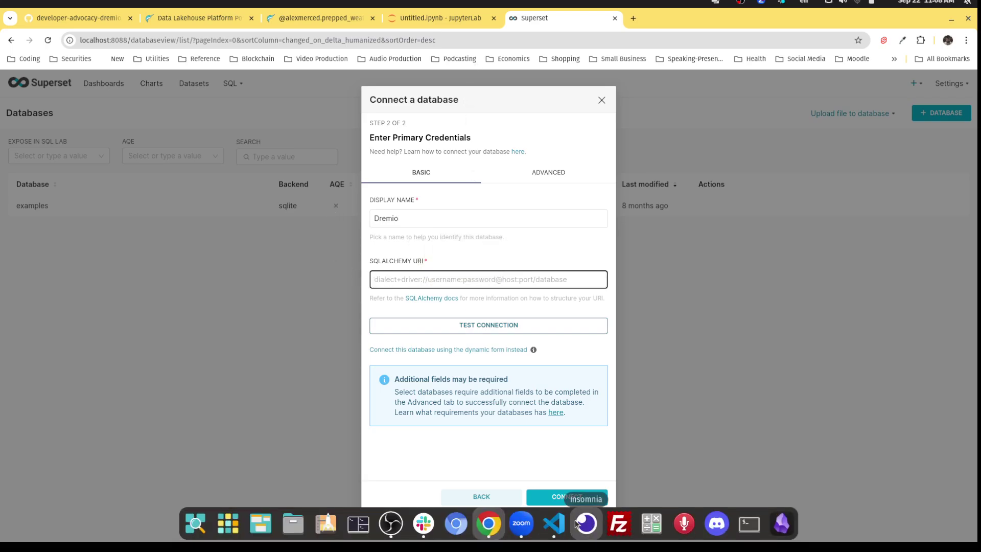
Copy the Superset-to-Dremio blog URL from readme.md and return to Superset's form.
{"action": "left_click", "coordinate": [555, 523]}
{"action": "scroll", "coordinate": [394, 289], "scroll_direction": "down", "scroll_amount": 2}
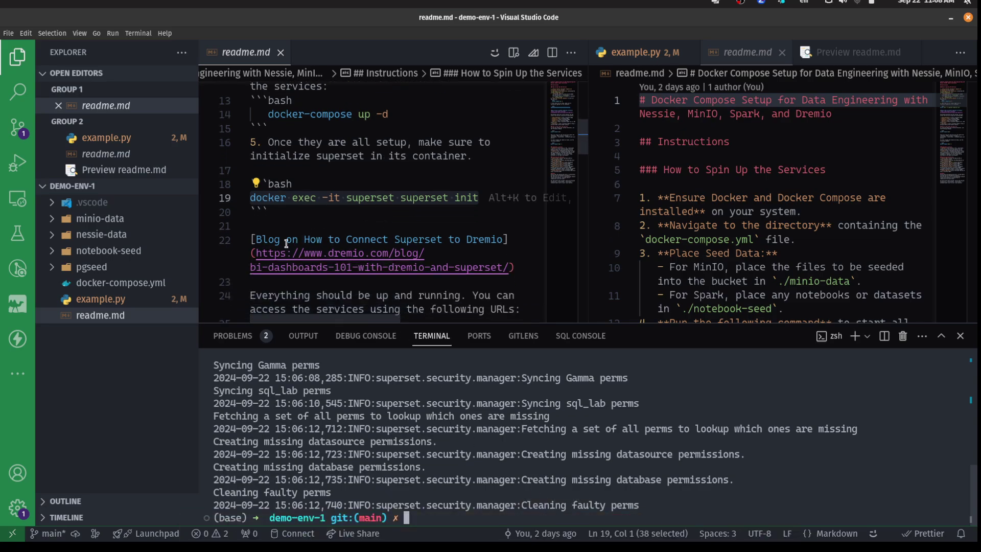
{"action": "left_click", "coordinate": [263, 250]}
{"action": "left_click_drag", "start_coordinate": [263, 251], "coordinate": [506, 262]}
{"action": "key", "text": "ctrl+c"}
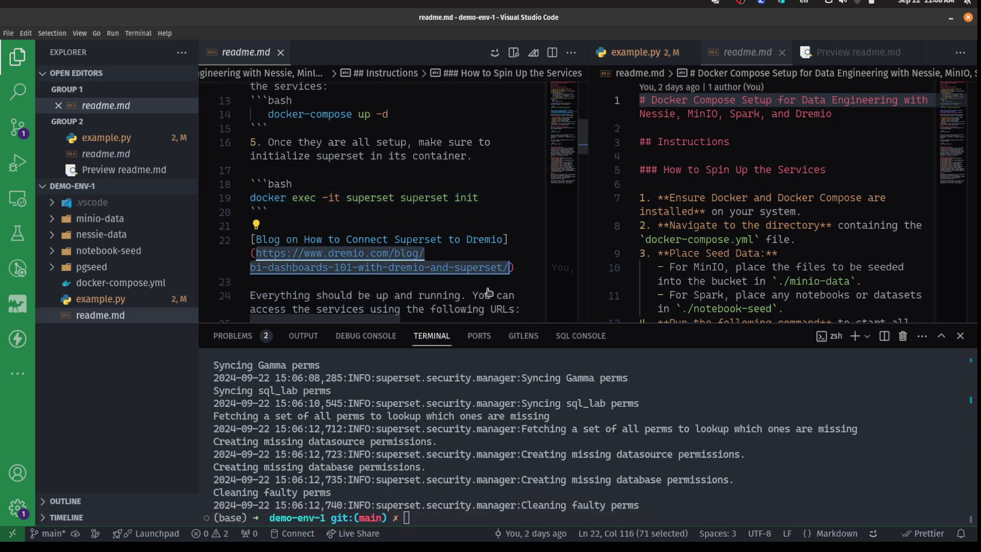
{"action": "left_click", "coordinate": [486, 526]}
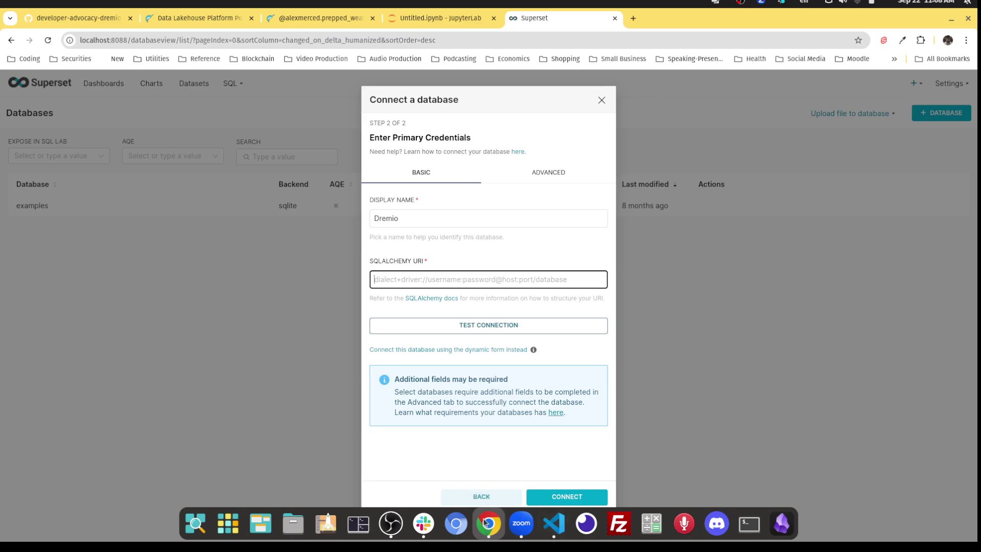
Load the copied Dremio blog URL in a new browser tab.
{"action": "left_click", "coordinate": [638, 20]}
{"action": "key", "text": "ctrl+v"}
{"action": "key", "text": "Return"}
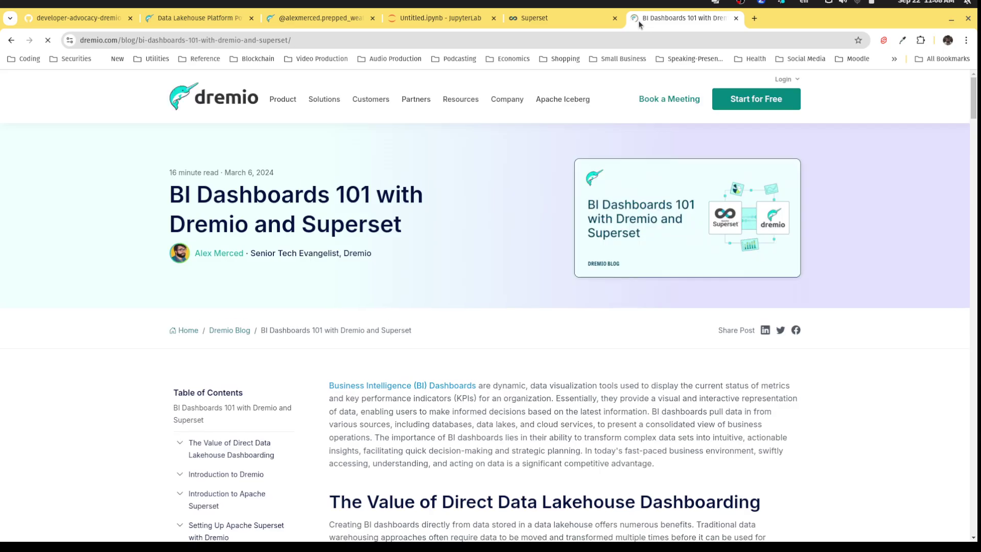
Scroll to Configuring Superset and select the Dremio Software dremio+flight connection URL.
{"action": "scroll", "coordinate": [689, 235], "scroll_direction": "down", "scroll_amount": 15}
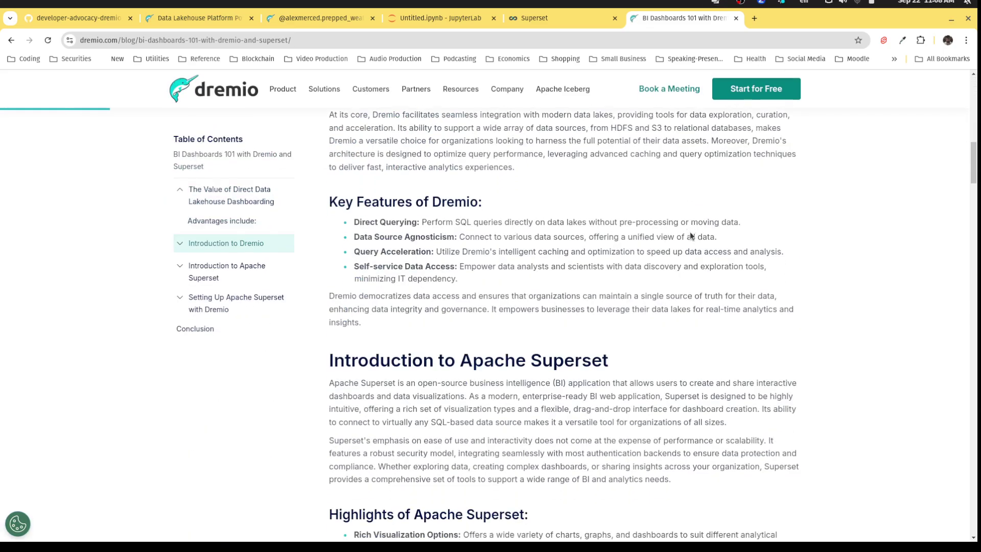
{"action": "scroll", "coordinate": [690, 233], "scroll_direction": "down", "scroll_amount": 20}
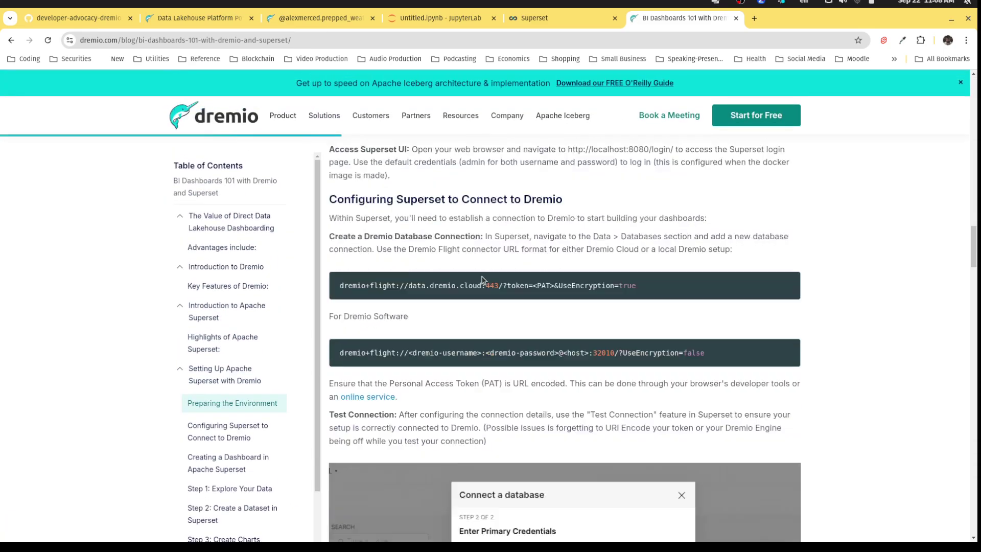
{"action": "scroll", "coordinate": [482, 280], "scroll_direction": "down", "scroll_amount": 2}
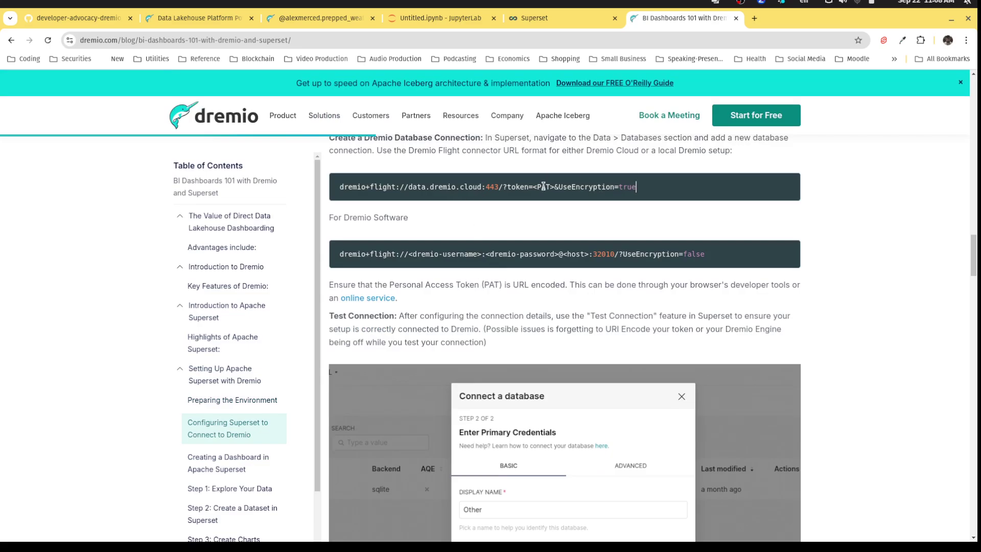
{"action": "left_click_drag", "start_coordinate": [512, 184], "coordinate": [338, 186]}
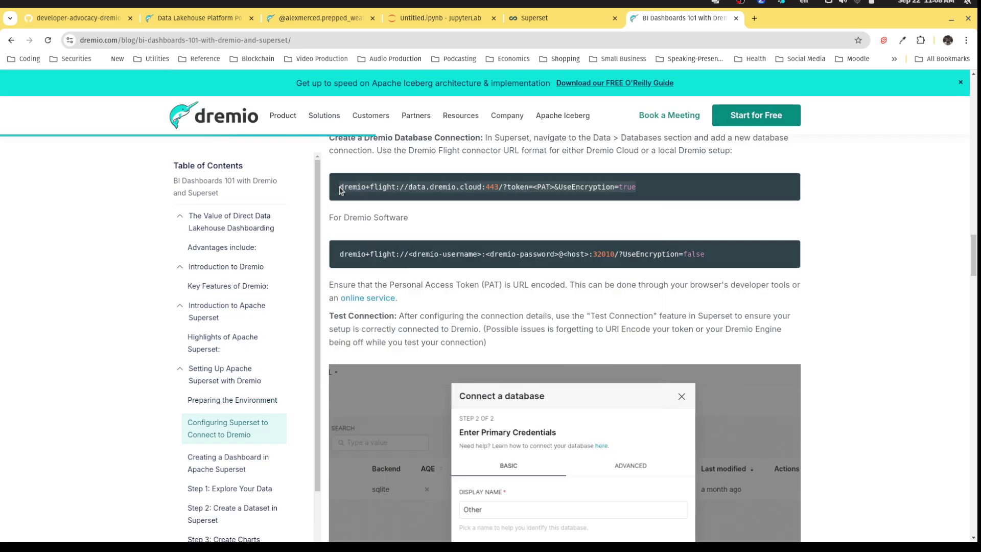
{"action": "left_click_drag", "start_coordinate": [704, 256], "coordinate": [342, 252]}
{"action": "key", "text": "ctrl+c"}
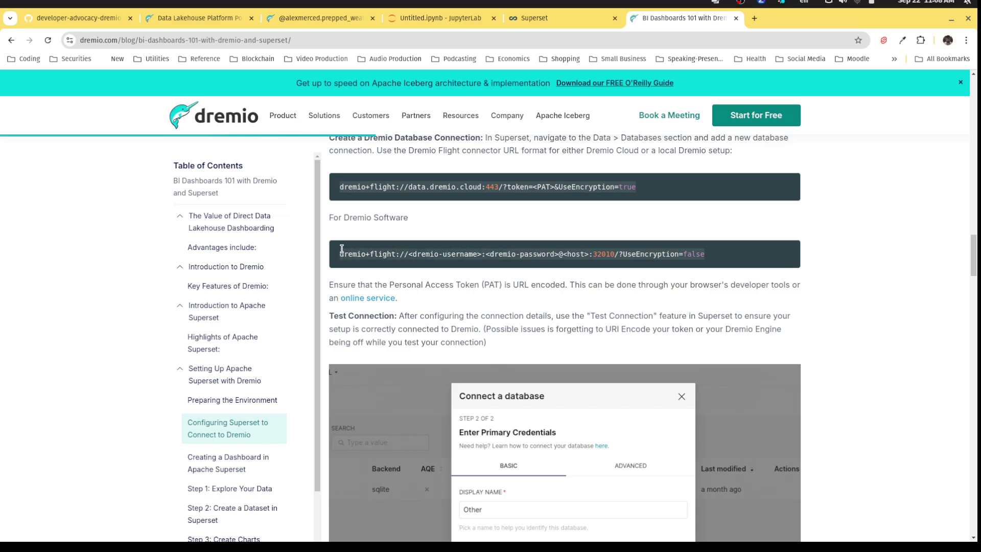
Paste the Dremio Flight URI template into the address bar and enter the Dremio username.
{"action": "left_click", "coordinate": [388, 39]}
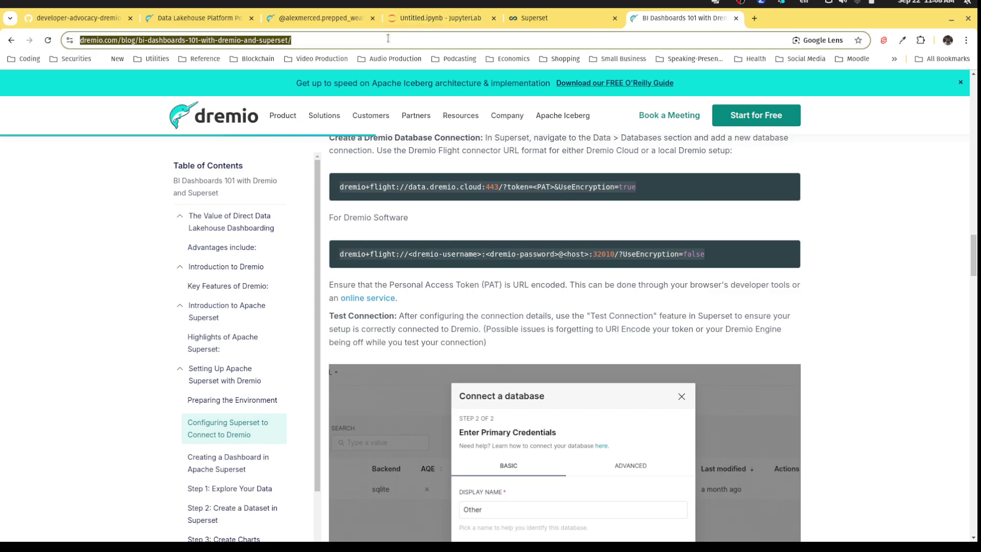
{"action": "key", "text": "ctrl+v"}
{"action": "left_click_drag", "start_coordinate": [202, 40], "coordinate": [138, 39]}
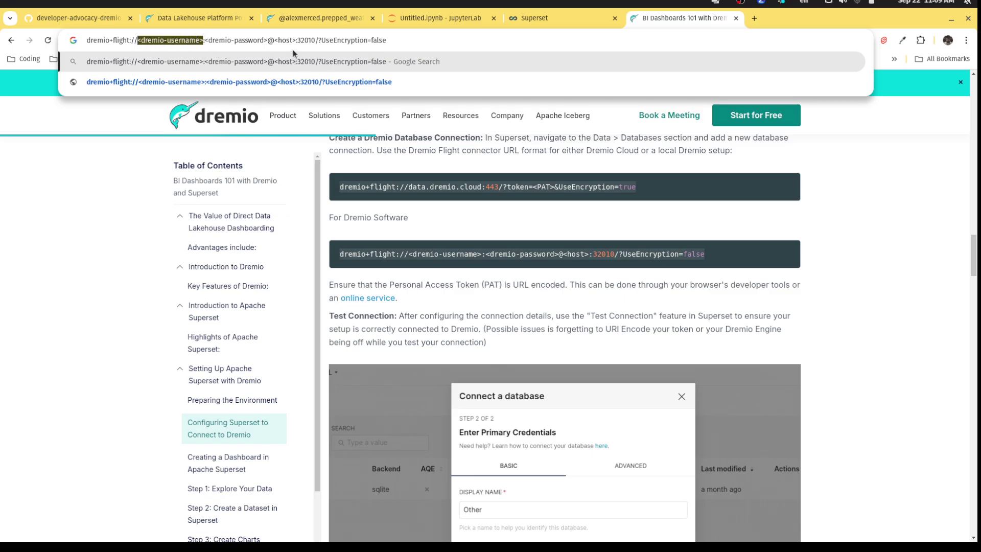
{"action": "type", "text": "alexmerce"}
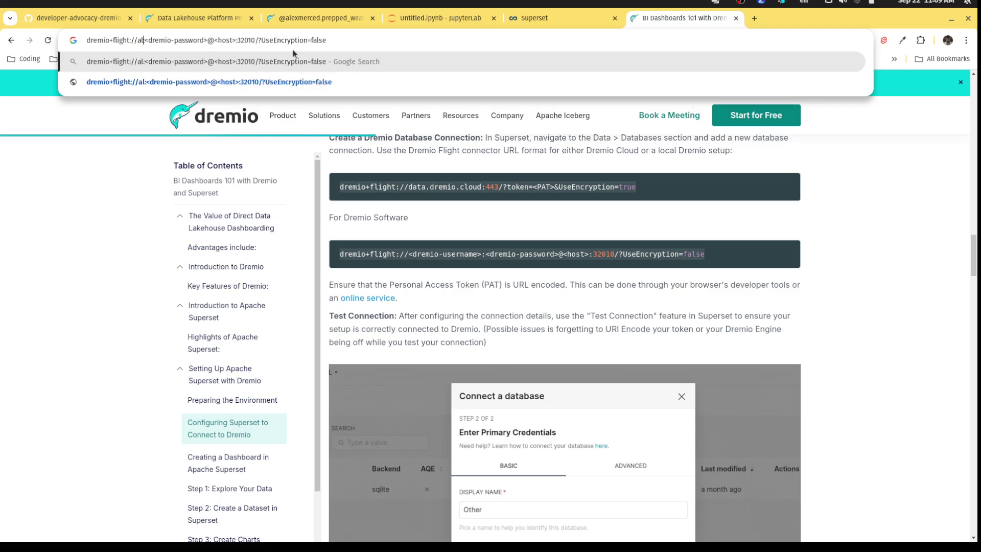
{"action": "type", "text": "d"}
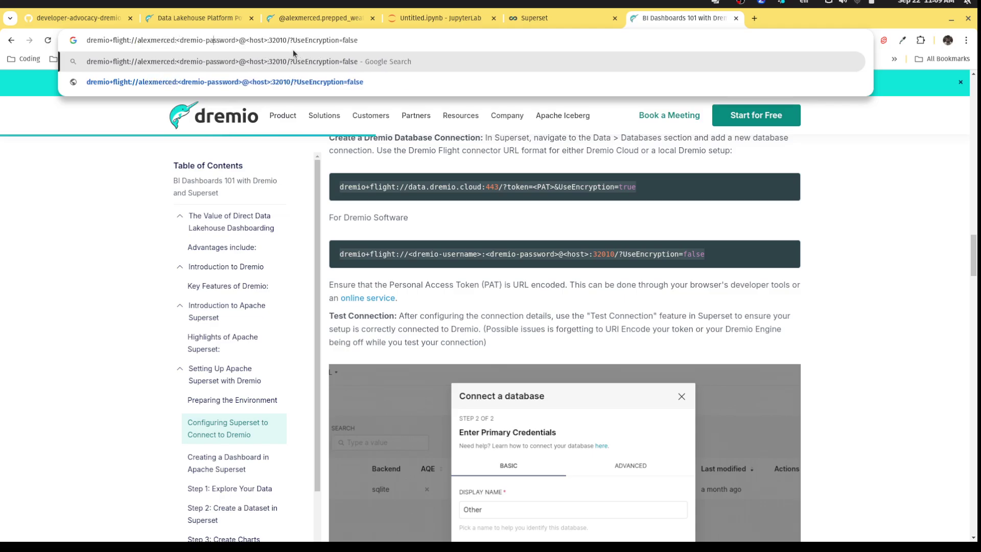
Replace the password placeholder in the URI with the account password.
{"action": "key", "text": "BackSpace"}
{"action": "key", "text": "BackSpace"}
{"action": "key", "text": "BackSpace"}
{"action": "key", "text": "BackSpace"}
{"action": "key", "text": "BackSpace"}
{"action": "key", "text": "BackSpace"}
{"action": "key", "text": "BackSpace"}
{"action": "key", "text": "BackSpace"}
{"action": "key", "text": "BackSpace"}
{"action": "key", "text": "BackSpace"}
{"action": "key", "text": "BackSpace"}
{"action": "key", "text": "BackSpace"}
{"action": "key", "text": "BackSpace"}
{"action": "key", "text": "BackSpace"}
{"action": "key", "text": "BackSpace"}
{"action": "key", "text": "BackSpace"}
{"action": "key", "text": "BackSpace"}
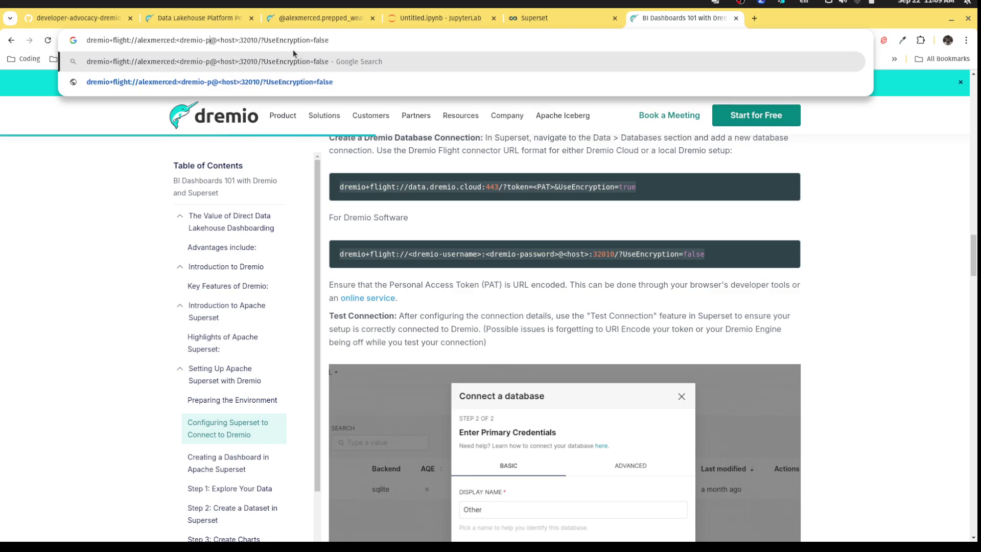
{"action": "type", "text": "p"}
{"action": "type", "text": "assword"}
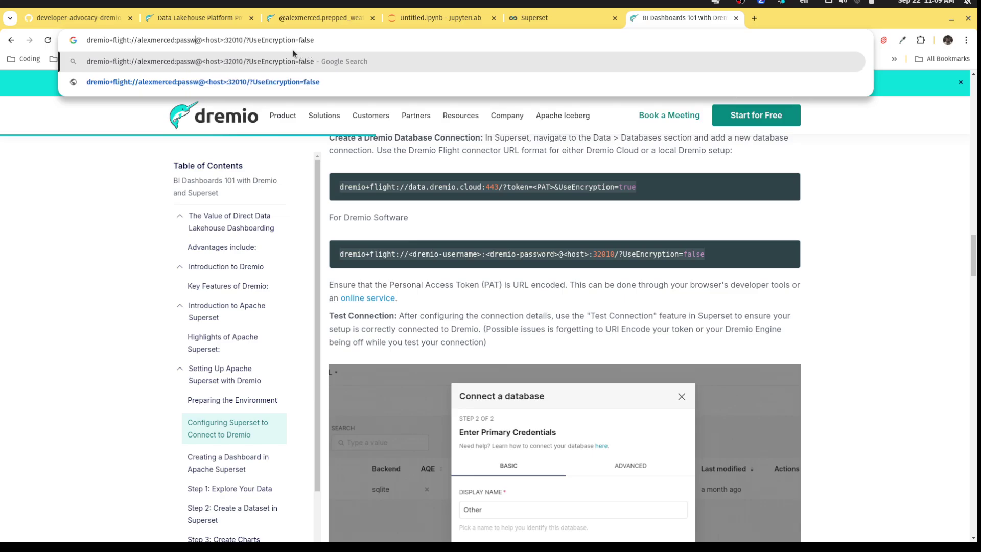
{"action": "key", "text": "BackSpace"}
{"action": "key", "text": "BackSpace"}
{"action": "key", "text": "BackSpace"}
{"action": "key", "text": "BackSpace"}
{"action": "key", "text": "BackSpace"}
{"action": "key", "text": "BackSpace"}
{"action": "key", "text": "BackSpace"}
{"action": "key", "text": "BackSpace"}
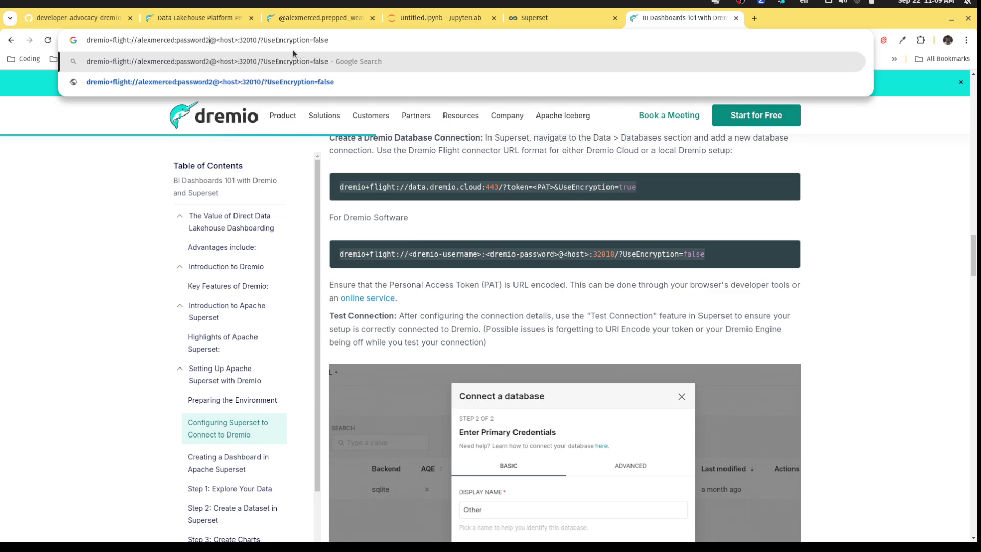
{"action": "type", "text": "Password22"}
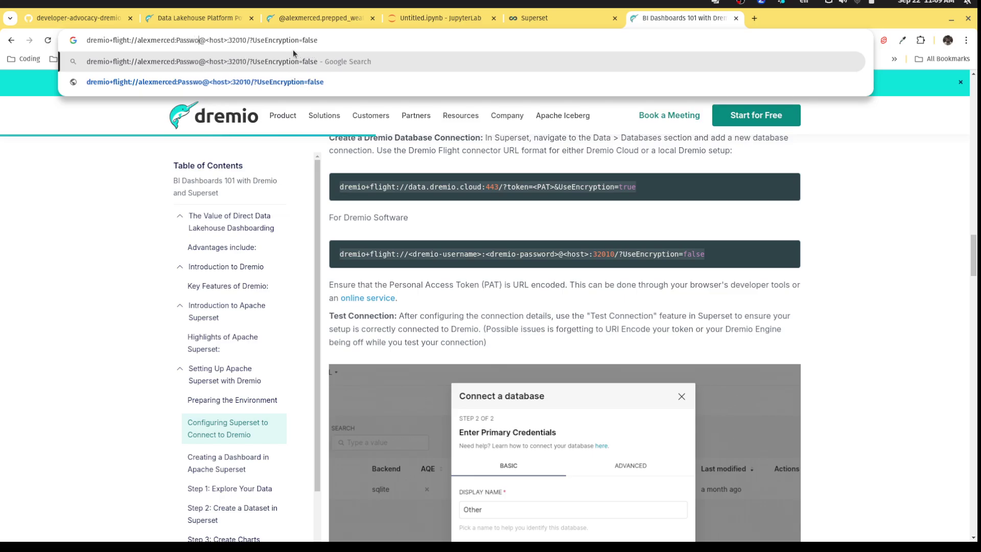
{"action": "key", "text": "BackSpace"}
{"action": "type", "text": "024"}
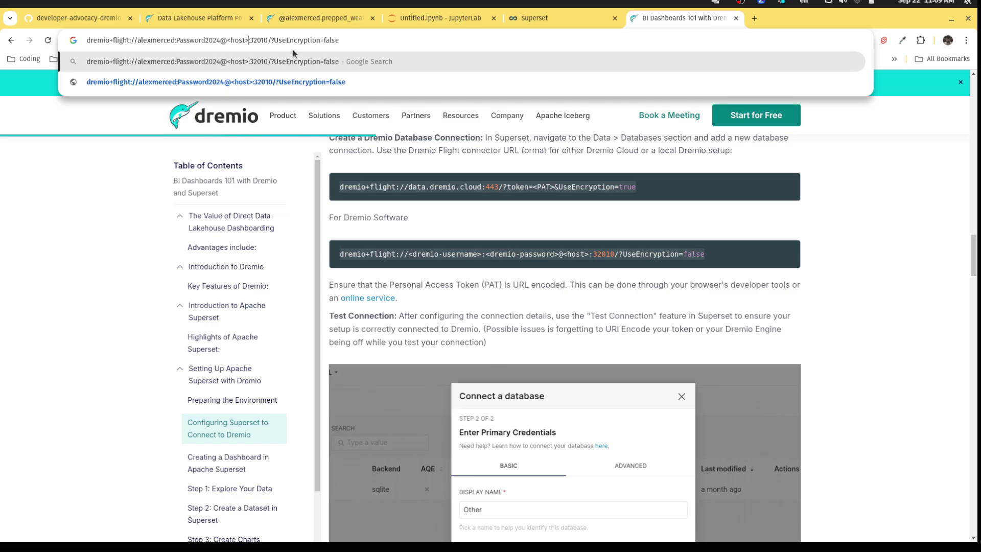
Set the URI host to dremio, select the whole URI, and return to Superset.
{"action": "key", "text": "Right"}
{"action": "key", "text": "Right"}
{"action": "key", "text": "Right"}
{"action": "key", "text": "Right"}
{"action": "key", "text": "Right"}
{"action": "key", "text": "Right"}
{"action": "key", "text": "Right"}
{"action": "key", "text": "BackSpace"}
{"action": "key", "text": "BackSpace"}
{"action": "key", "text": "BackSpace"}
{"action": "key", "text": "BackSpace"}
{"action": "key", "text": "BackSpace"}
{"action": "key", "text": "BackSpace"}
{"action": "key", "text": "BackSpace"}
{"action": "type", "text": "D"}
{"action": "key", "text": "BackSpace"}
{"action": "type", "text": "dremio"}
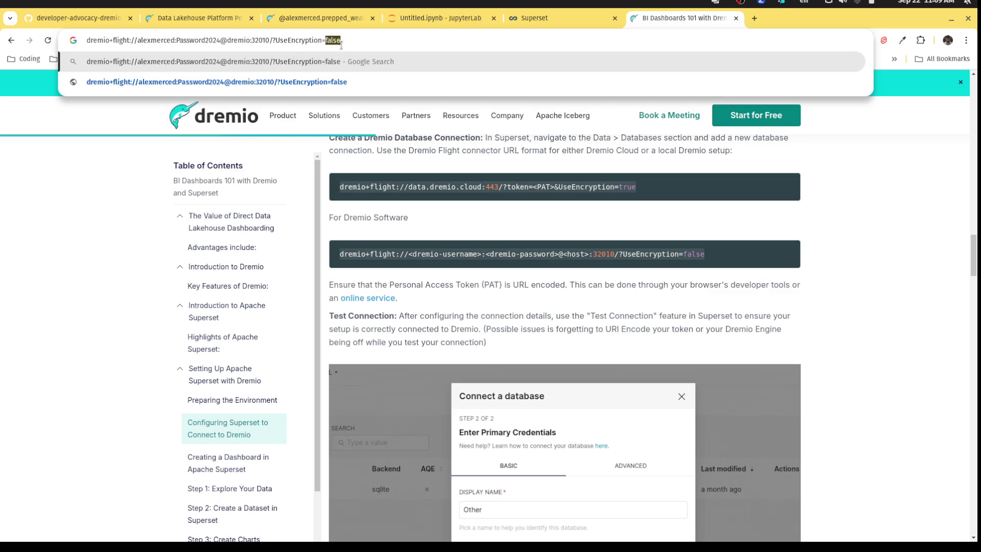
{"action": "key", "text": "ctrl+a"}
{"action": "key", "text": "ctrl+c"}
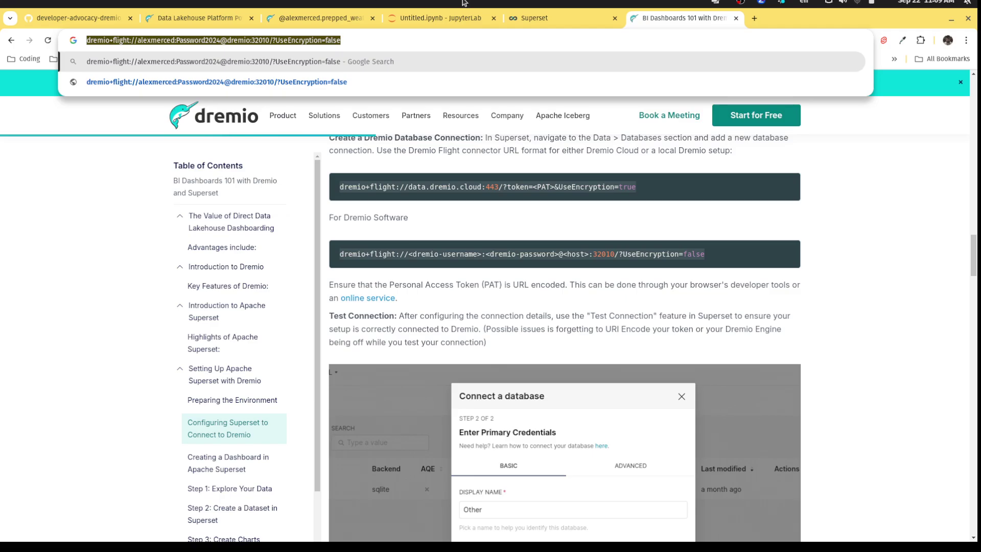
{"action": "left_click", "coordinate": [534, 18]}
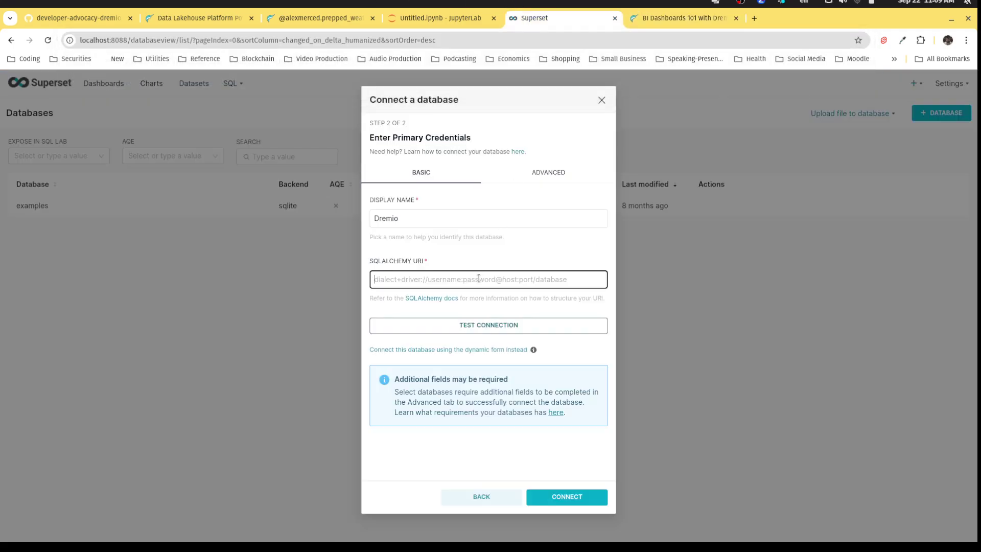
Paste the Dremio URI into SQLAlchemy URI, test the connection, and connect the database.
{"action": "key", "text": "ctrl+v"}
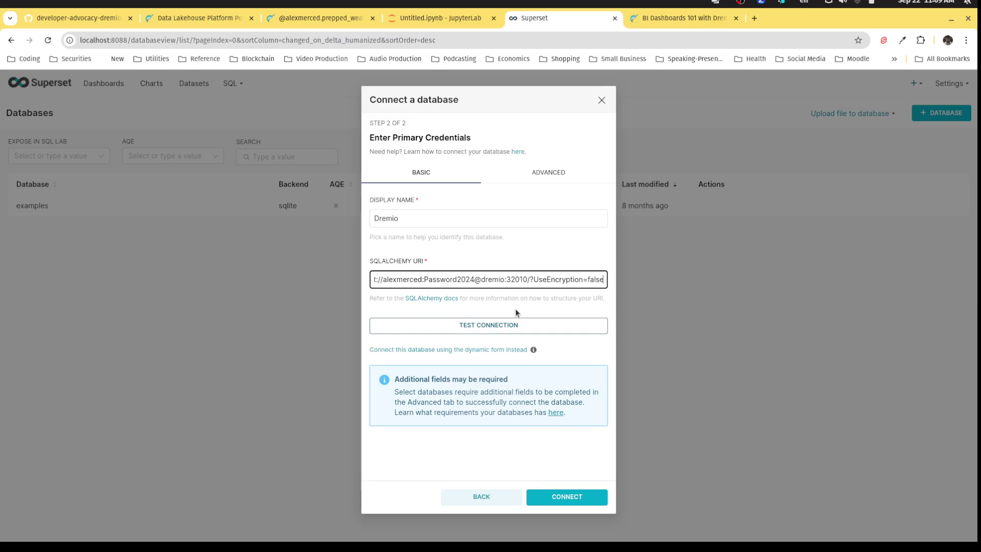
{"action": "left_click", "coordinate": [513, 325]}
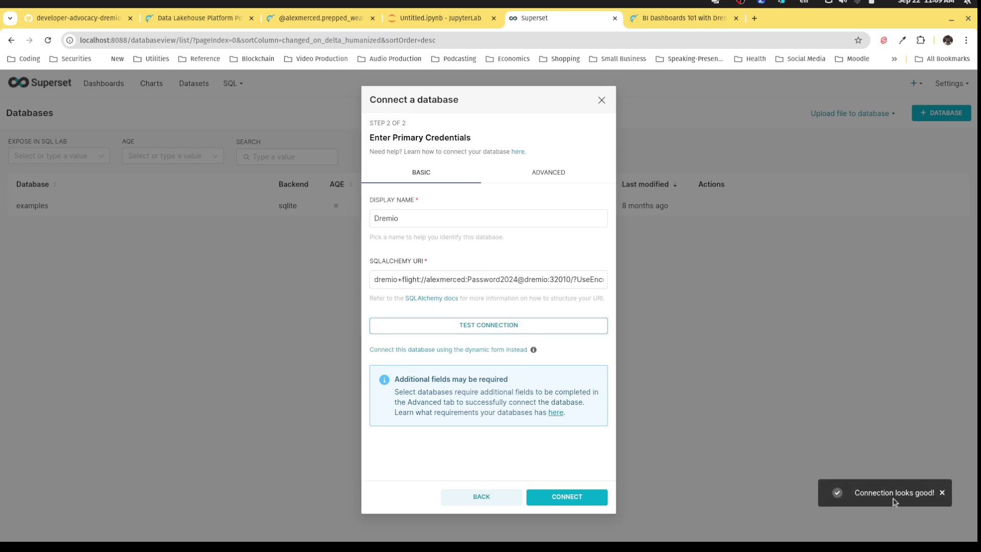
{"action": "left_click", "coordinate": [581, 500]}
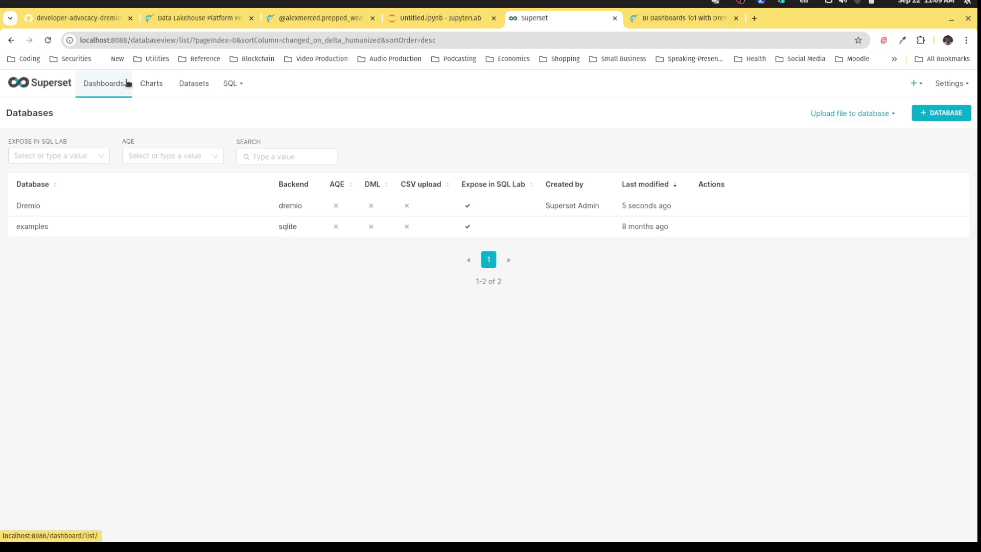
Create a dataset from Dremio's lakehouse schema weather table and start a chart from it.
{"action": "left_click", "coordinate": [181, 83]}
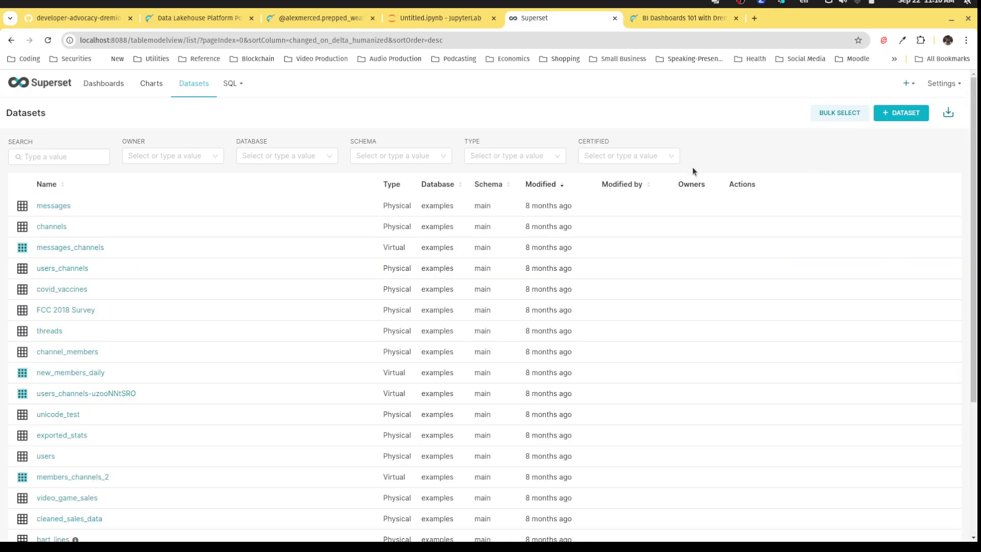
{"action": "left_click", "coordinate": [883, 116]}
{"action": "left_click", "coordinate": [114, 159]}
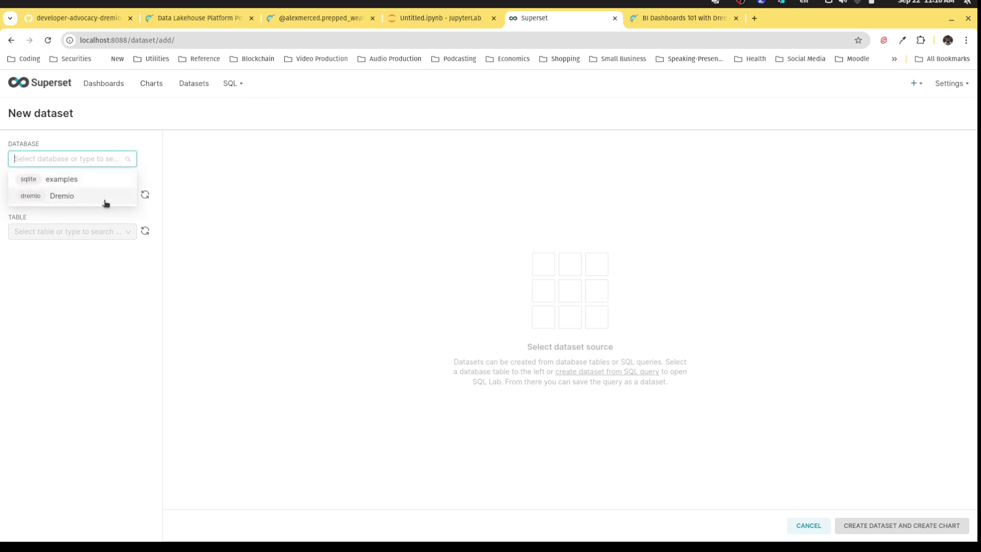
{"action": "left_click", "coordinate": [104, 198]}
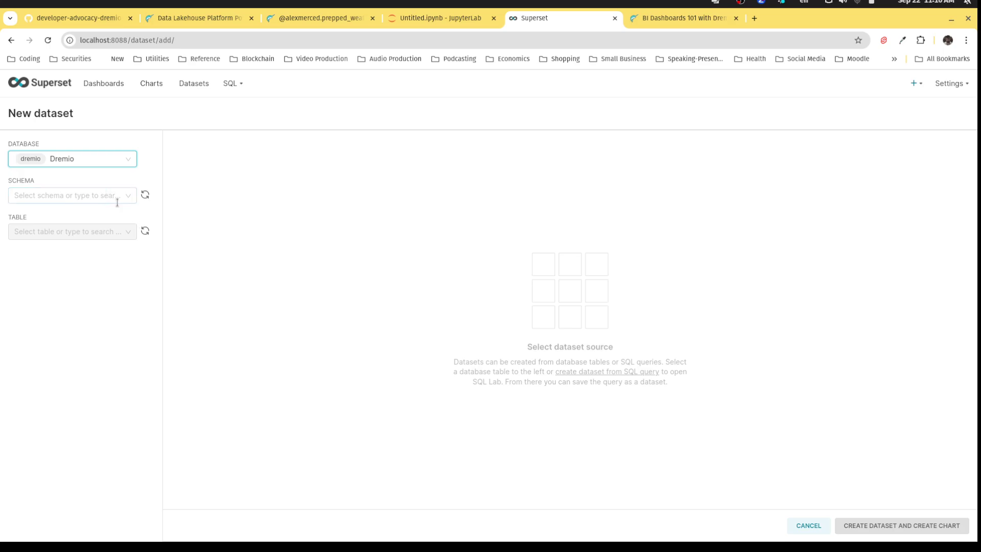
{"action": "left_click", "coordinate": [116, 197]}
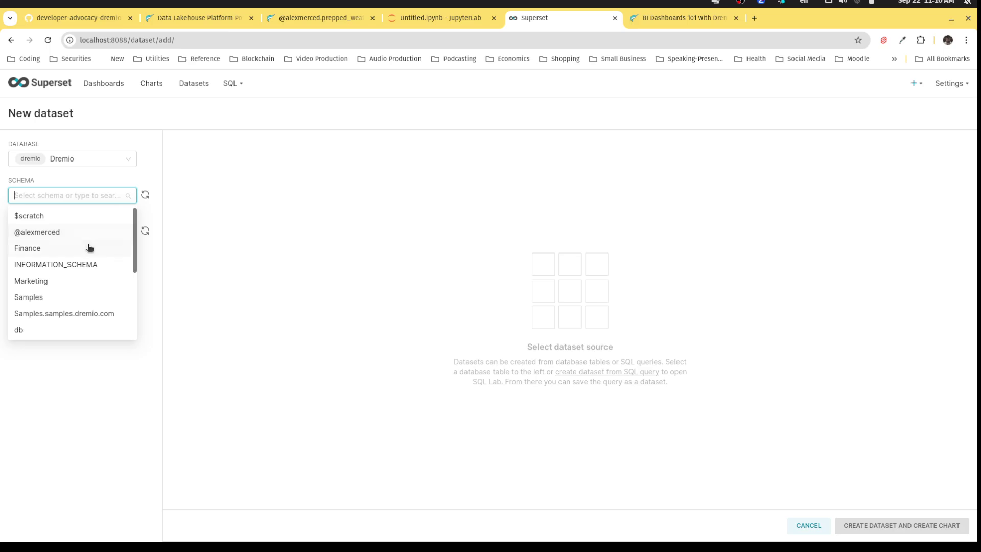
{"action": "scroll", "coordinate": [86, 253], "scroll_direction": "down", "scroll_amount": 4}
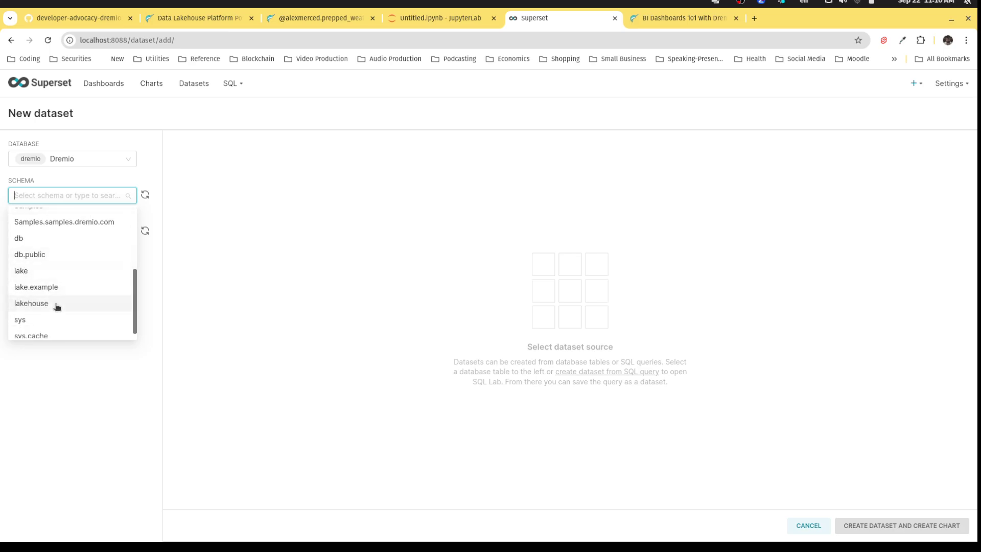
{"action": "left_click", "coordinate": [57, 303]}
{"action": "left_click", "coordinate": [104, 229]}
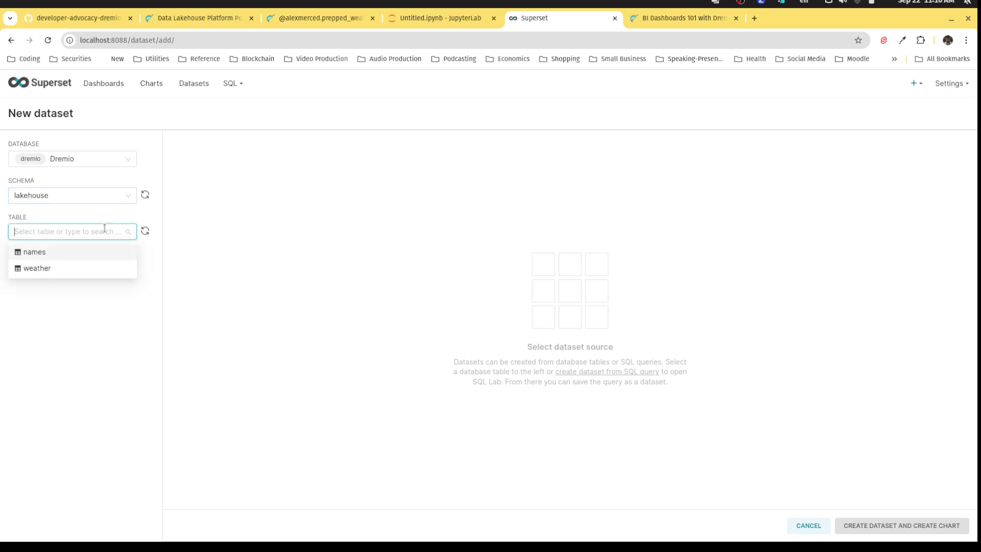
{"action": "left_click", "coordinate": [67, 270]}
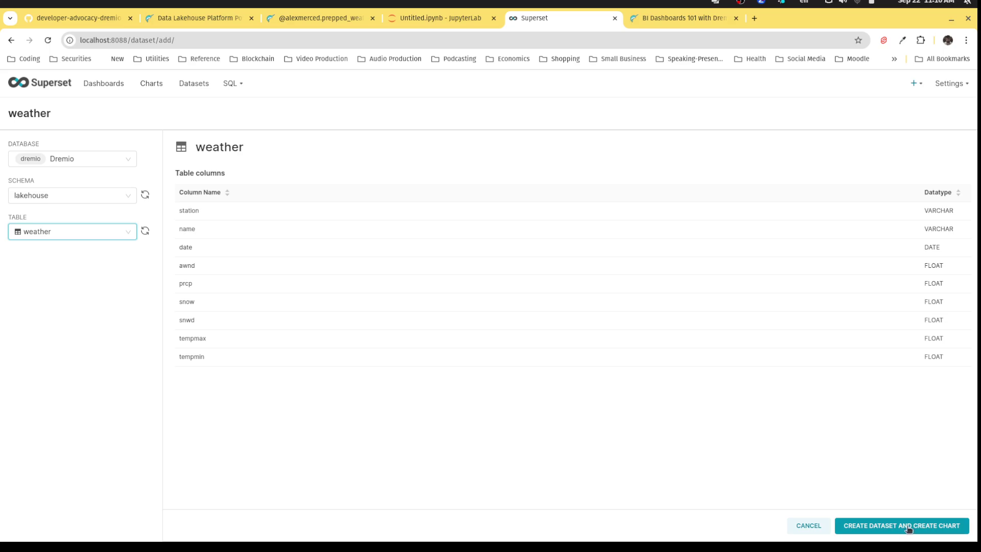
{"action": "left_click", "coordinate": [867, 530]}
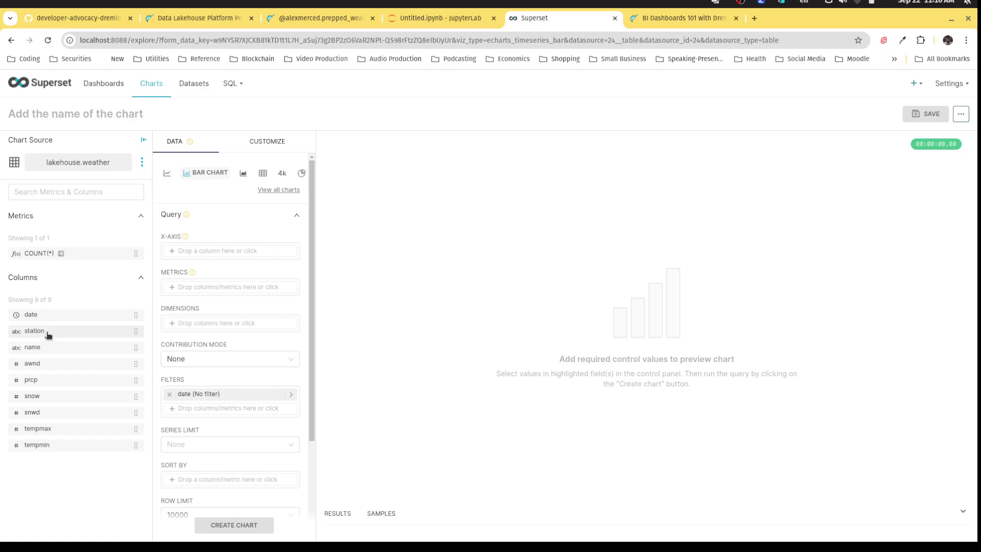
Put prcp on the x-axis, add an AVG(prcp) metric, group by station, and render the chart.
{"action": "left_click_drag", "start_coordinate": [44, 381], "coordinate": [203, 254]}
{"action": "left_click", "coordinate": [209, 289]}
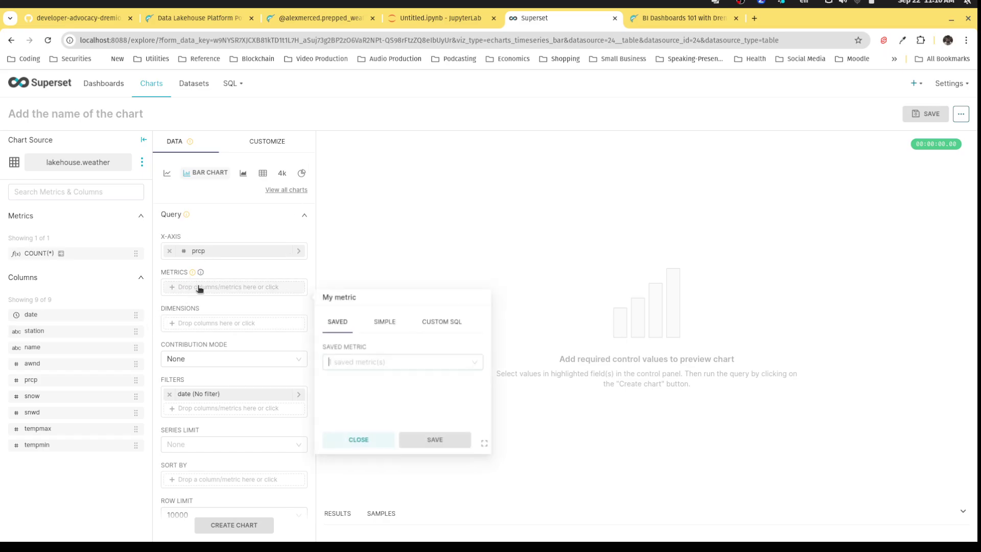
{"action": "left_click", "coordinate": [367, 402]}
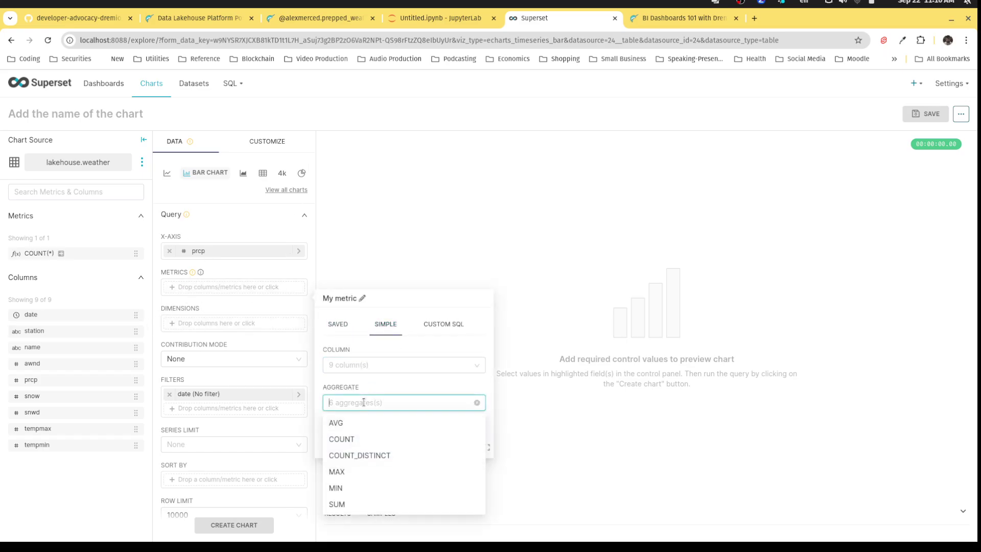
{"action": "left_click", "coordinate": [350, 424]}
{"action": "left_click", "coordinate": [368, 365]}
{"action": "left_click", "coordinate": [350, 455]}
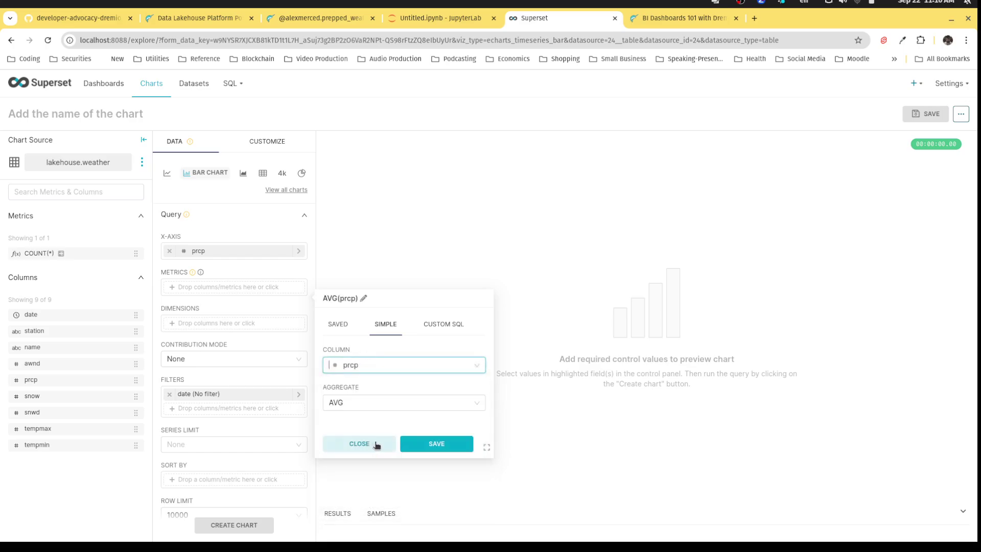
{"action": "left_click", "coordinate": [433, 442]}
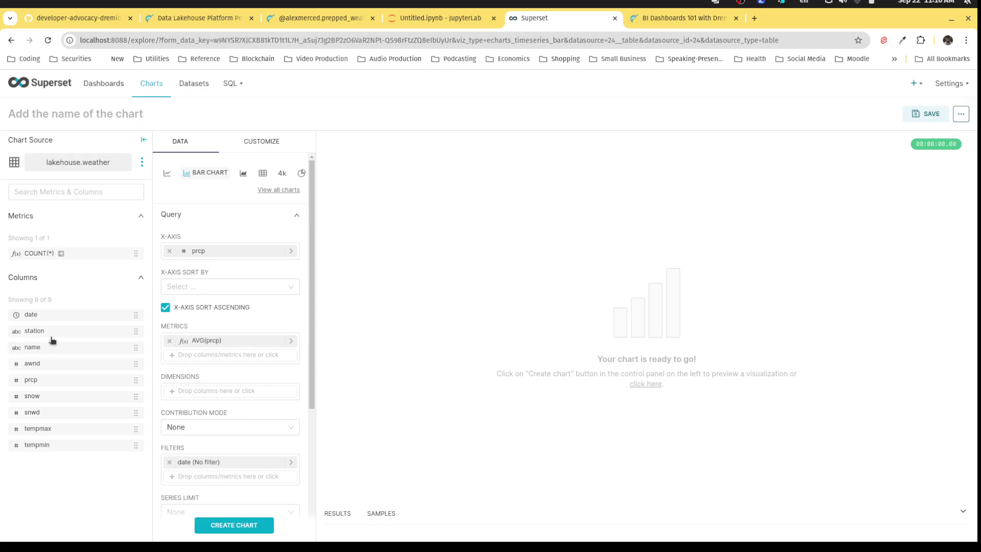
{"action": "left_click_drag", "start_coordinate": [61, 332], "coordinate": [213, 391]}
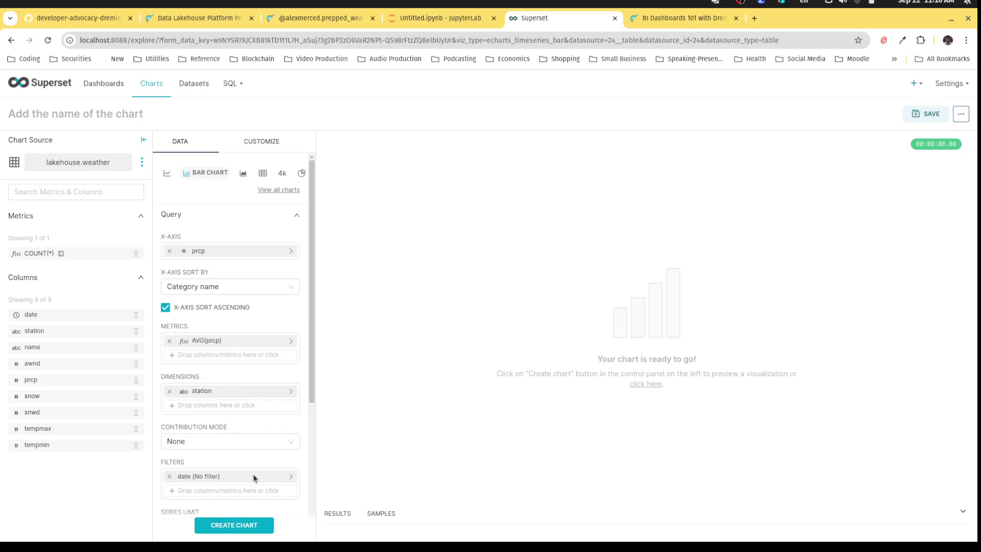
{"action": "left_click", "coordinate": [240, 530]}
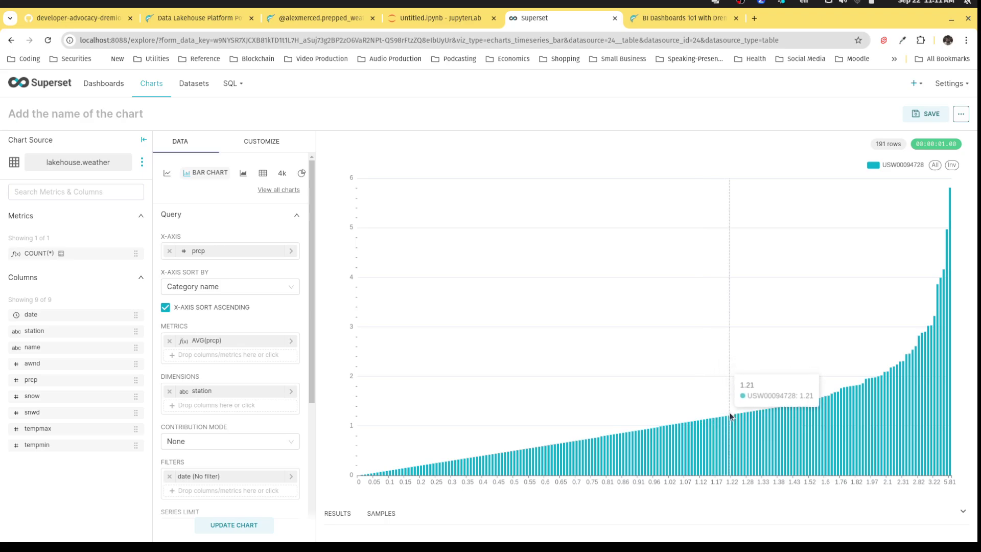
Toggle the USW00094728 legend series off and back on.
{"action": "left_click", "coordinate": [887, 166]}
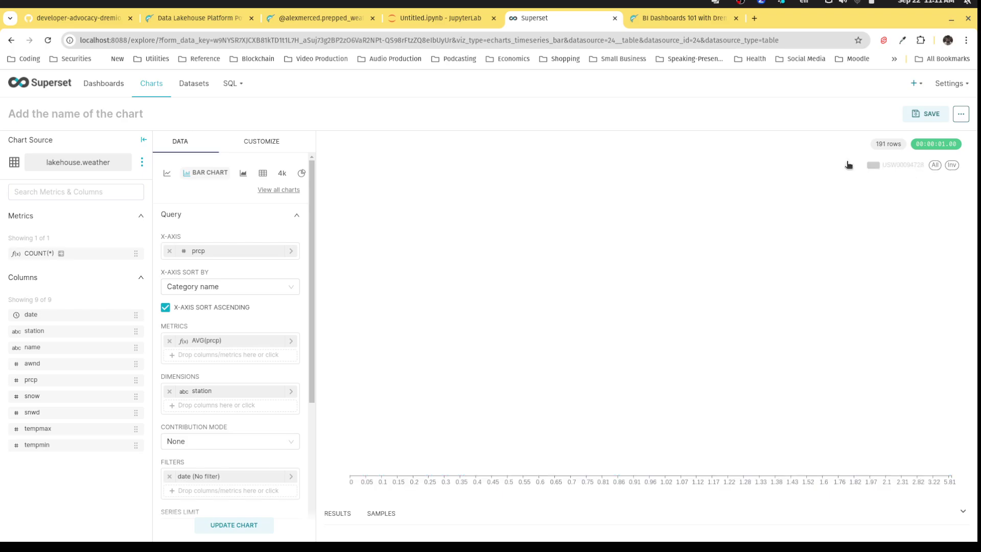
{"action": "left_click", "coordinate": [887, 165]}
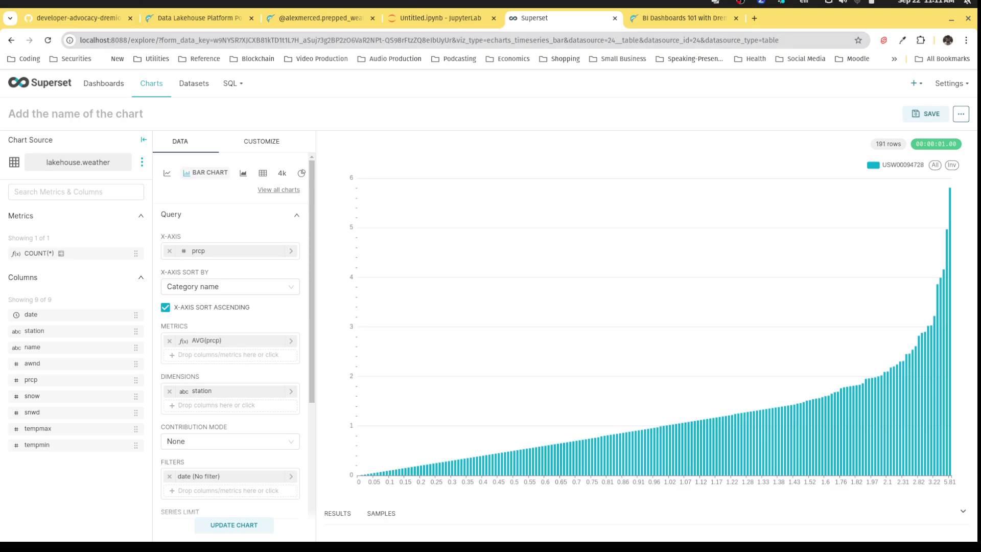
Run docker compose down -v in the VS Code terminal to stop all containers.
{"action": "left_click", "coordinate": [554, 524]}
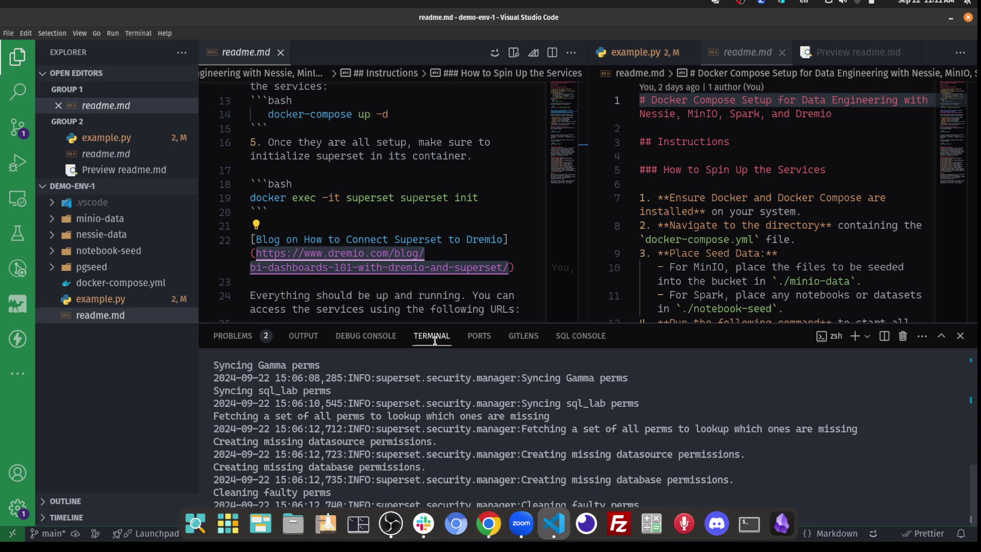
{"action": "left_click", "coordinate": [477, 505]}
{"action": "type", "text": "docker compose do"}
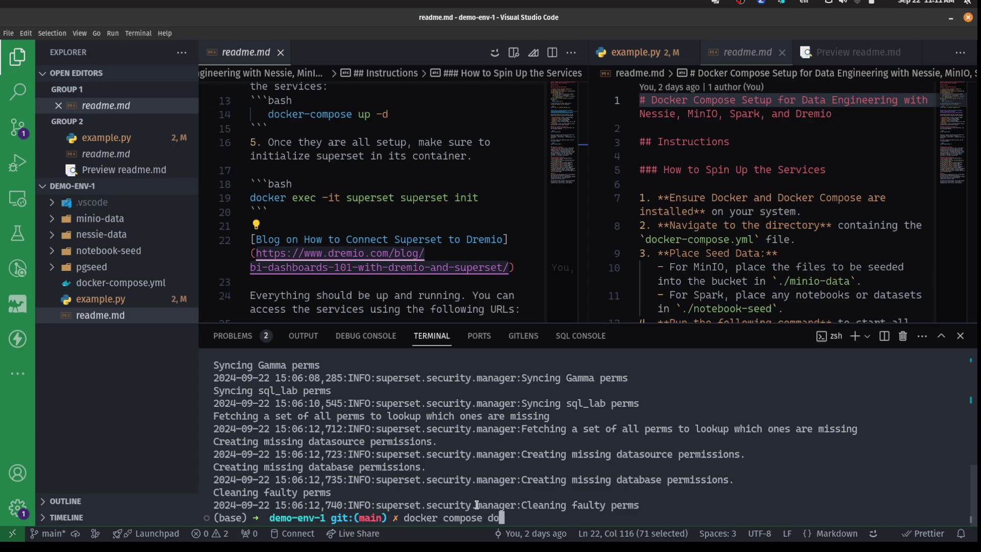
{"action": "type", "text": "wn -v"}
{"action": "key", "text": "Return"}
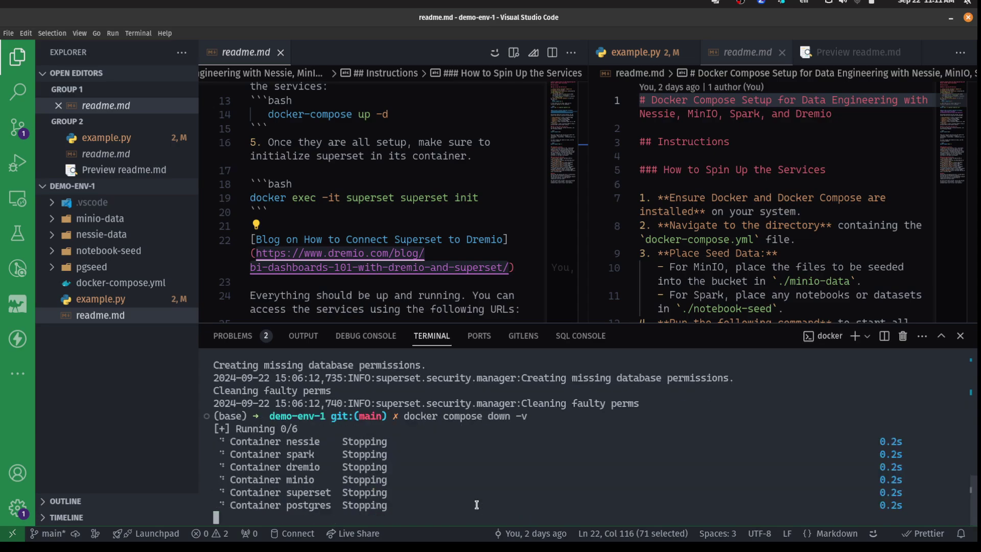